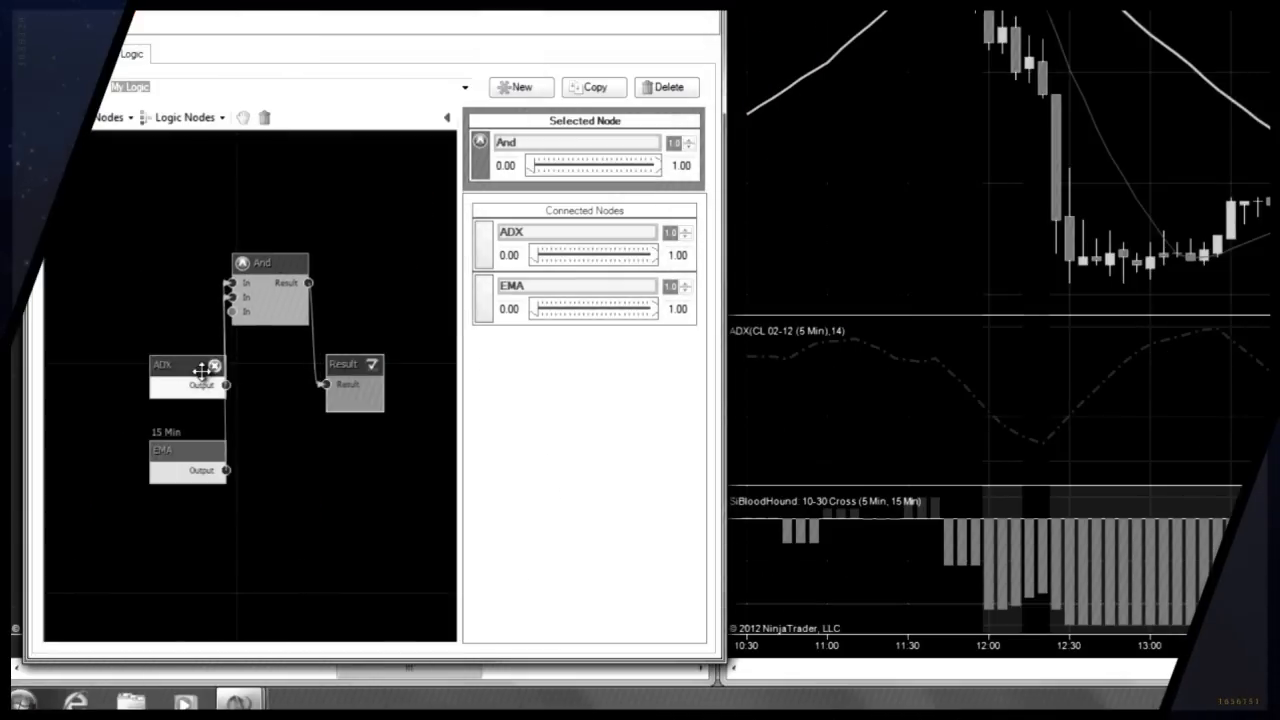
left_click(202, 371)
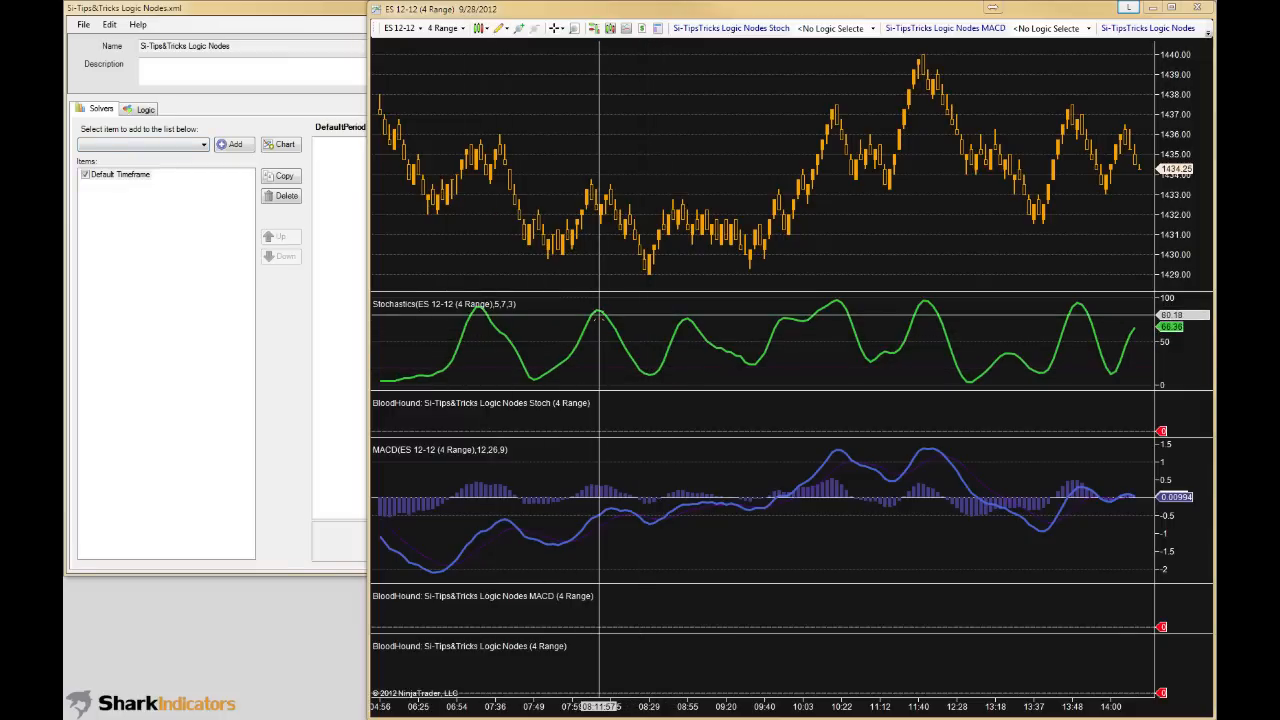
- Add an Indicator Threshold solver to the Default Timeframe
left_click(204, 144)
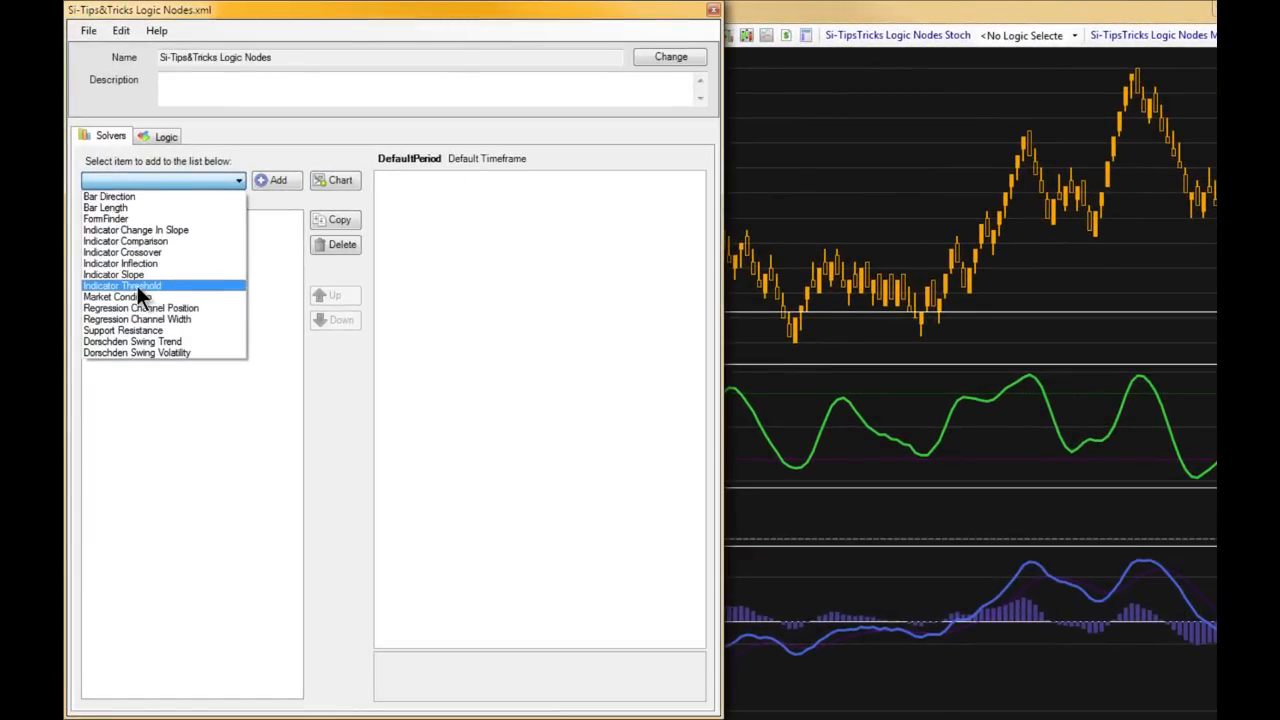
left_click(137, 286)
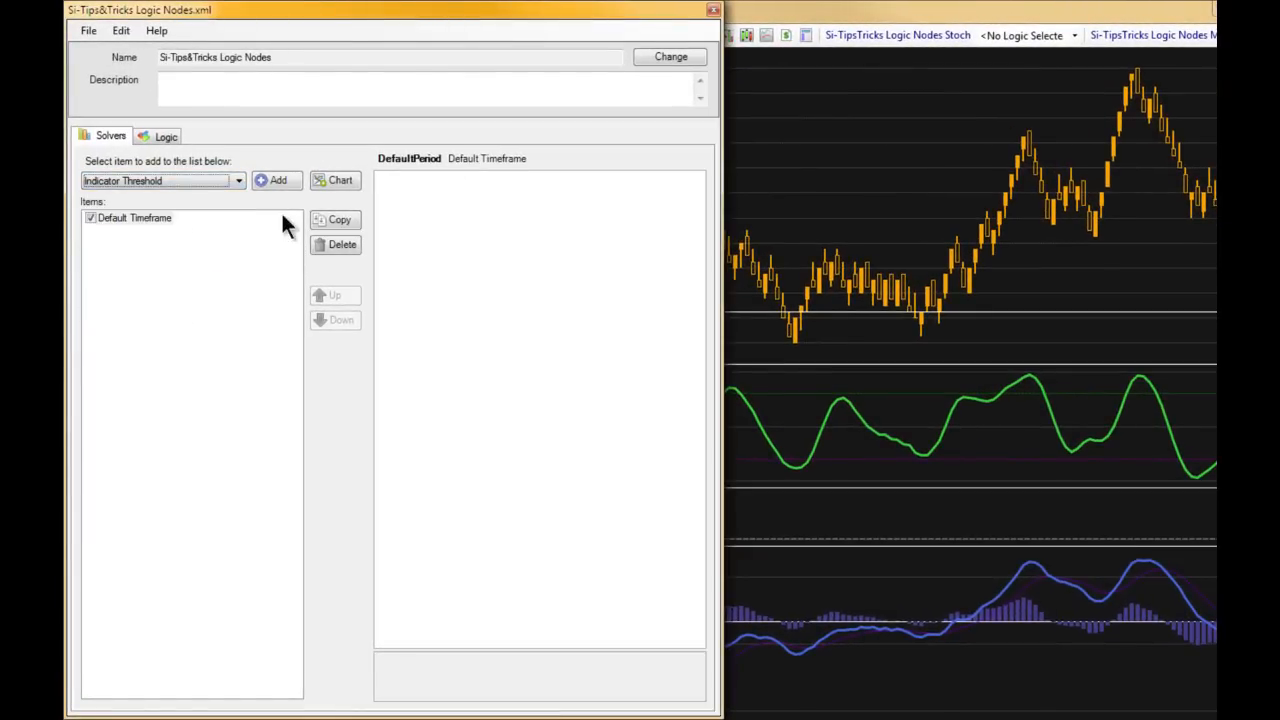
left_click(277, 183)
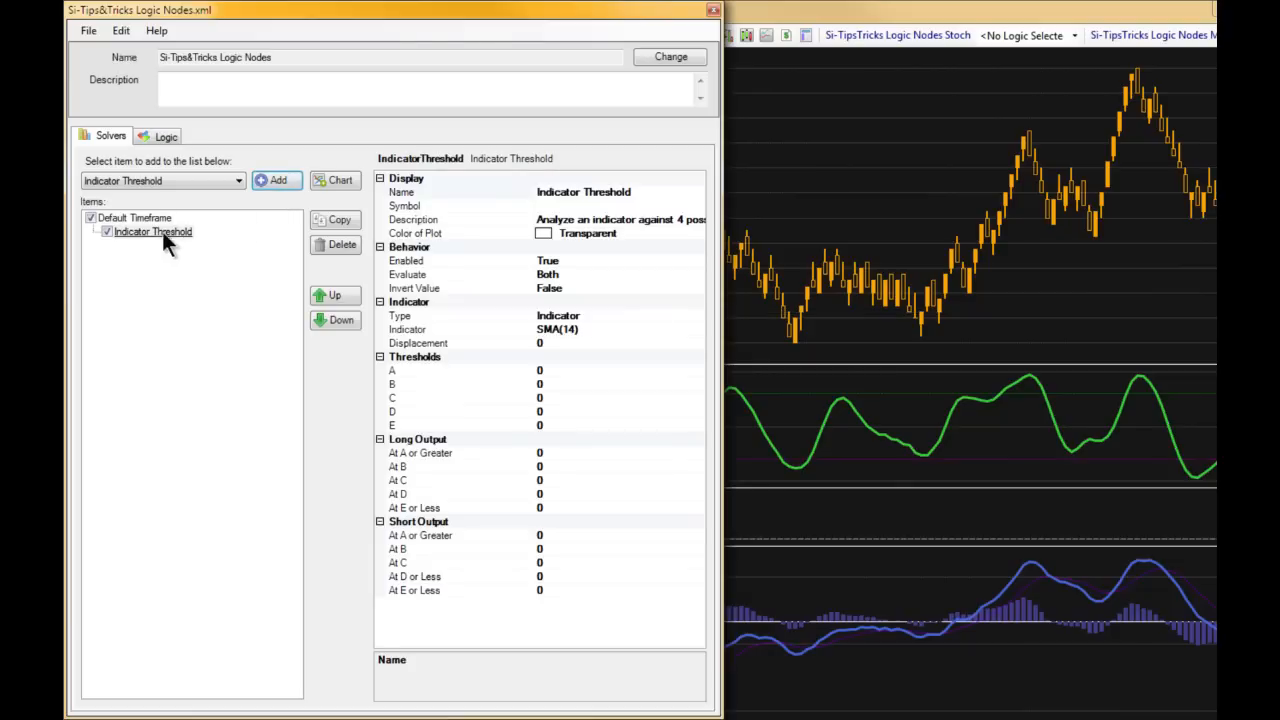
- Rename the new threshold solver as Stoch Threshold
left_click(565, 192)
left_click_drag(580, 192, 521, 200)
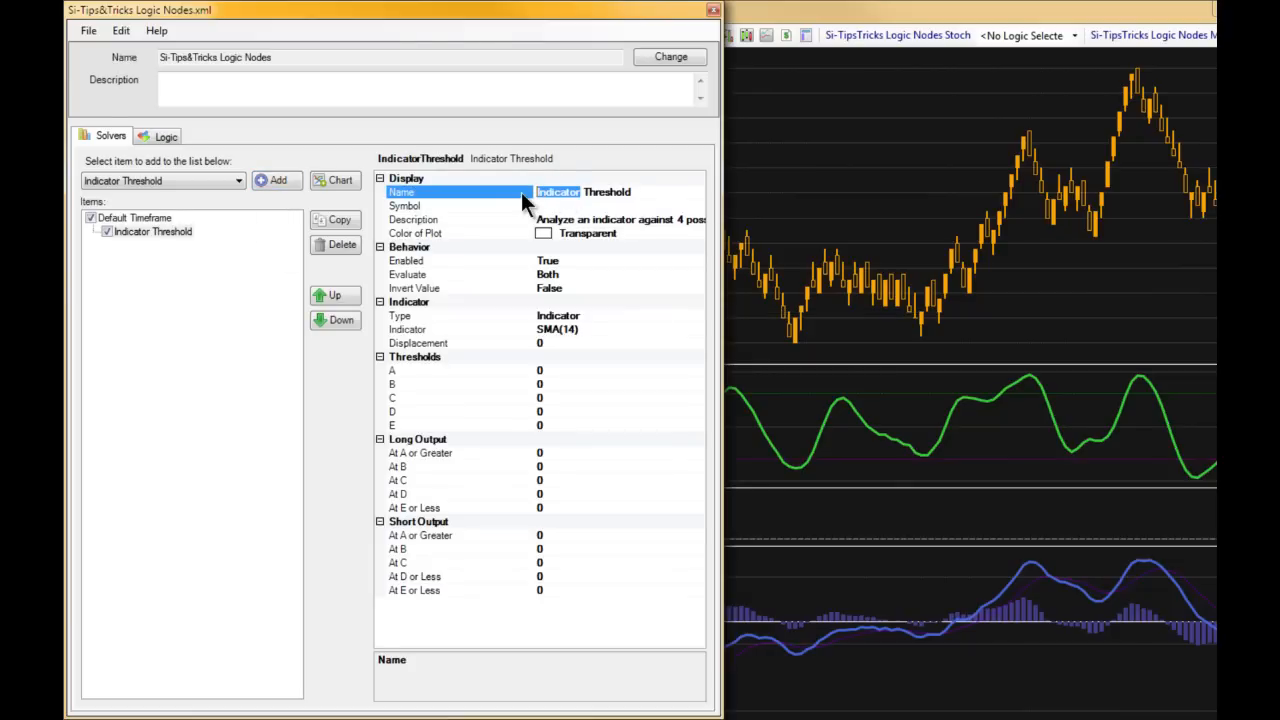
type("SToch")
key("Left")
key("Left")
key("Left")
key("BackSpace")
type("t")
- Choose Stochastics as the indicator for the Stoch Threshold solver
left_click(586, 329)
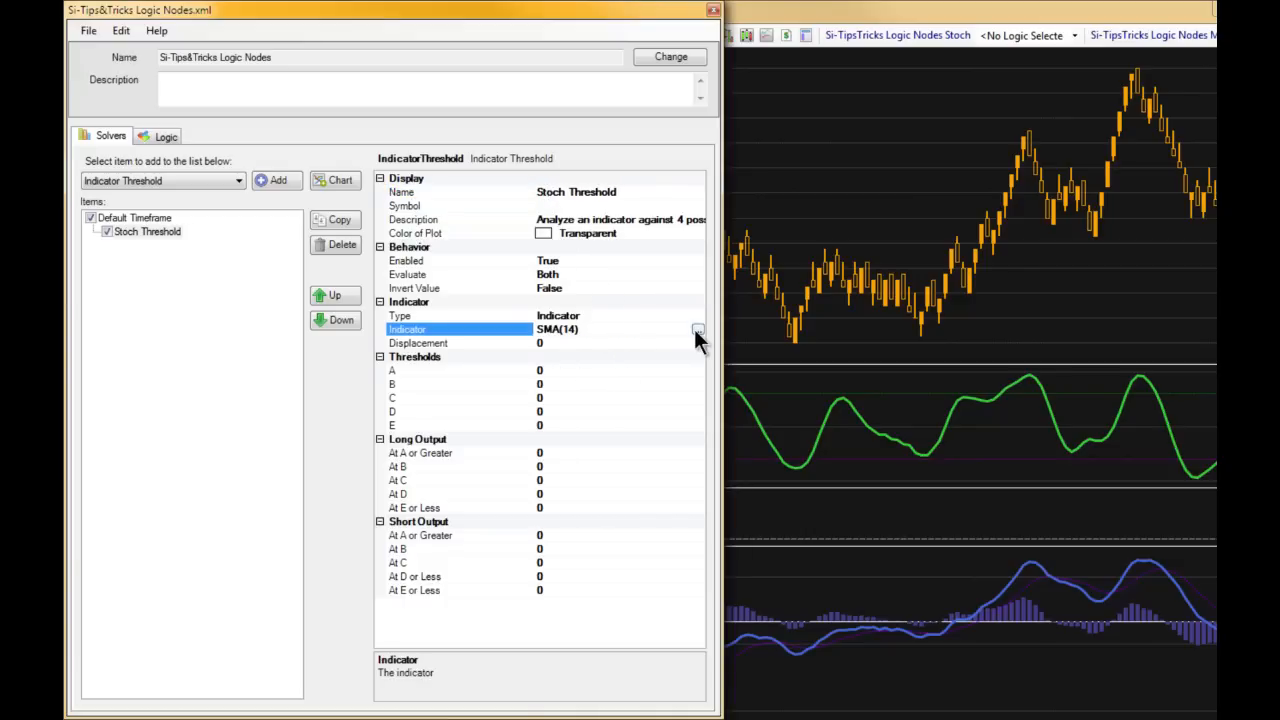
left_click(697, 330)
left_click(157, 266)
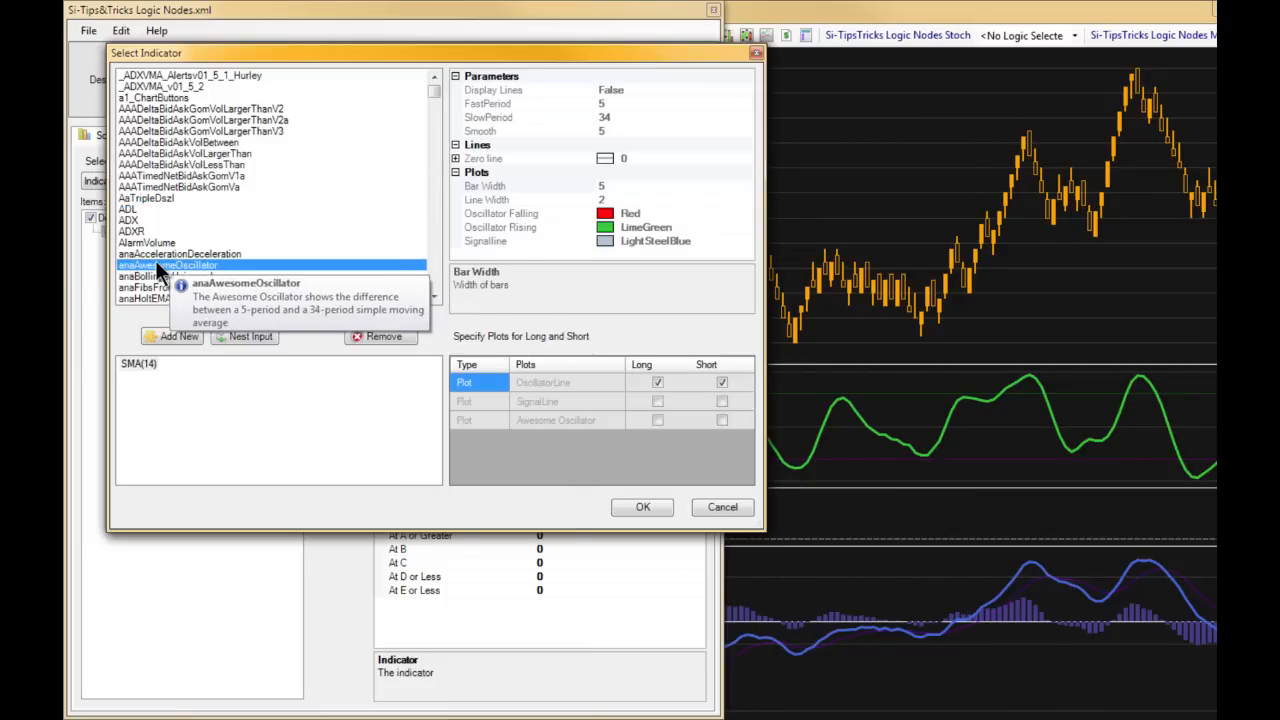
key("t")
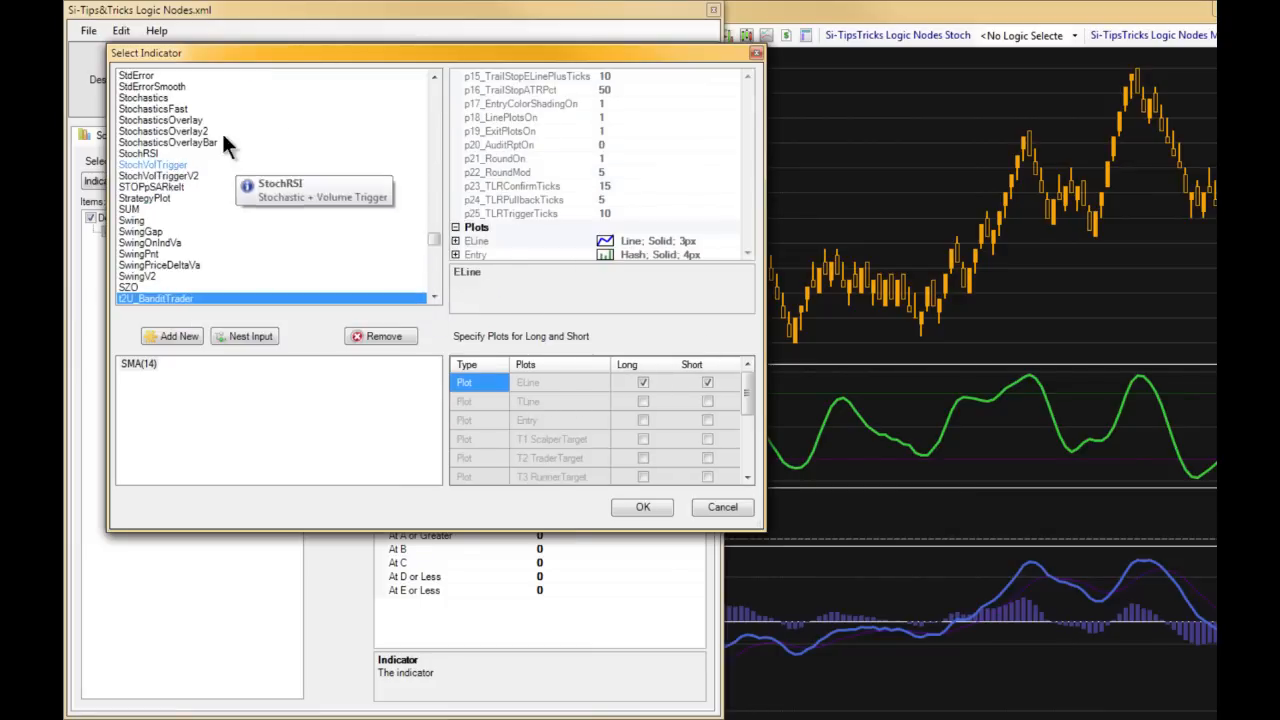
left_click(139, 99)
- Set the Stochastics PeriodD to 5 and PeriodK to 7, and accept the indicator with the D plot
left_click(610, 90)
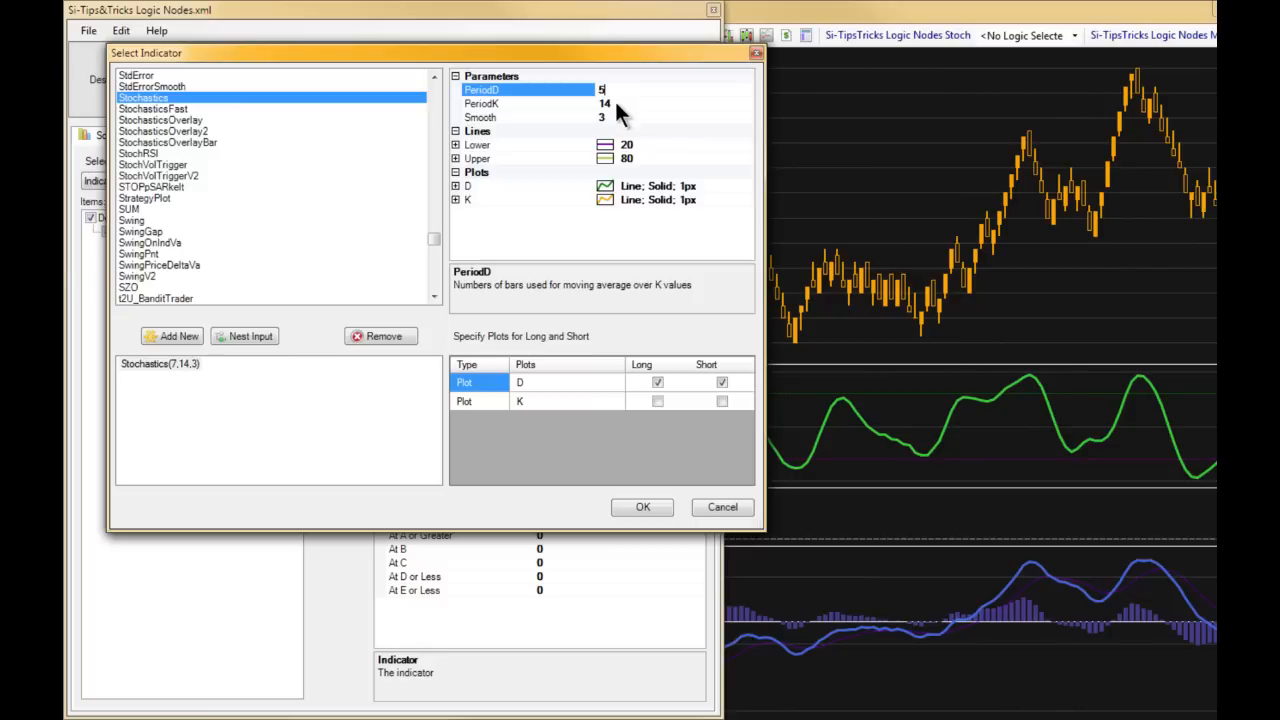
left_click(618, 103)
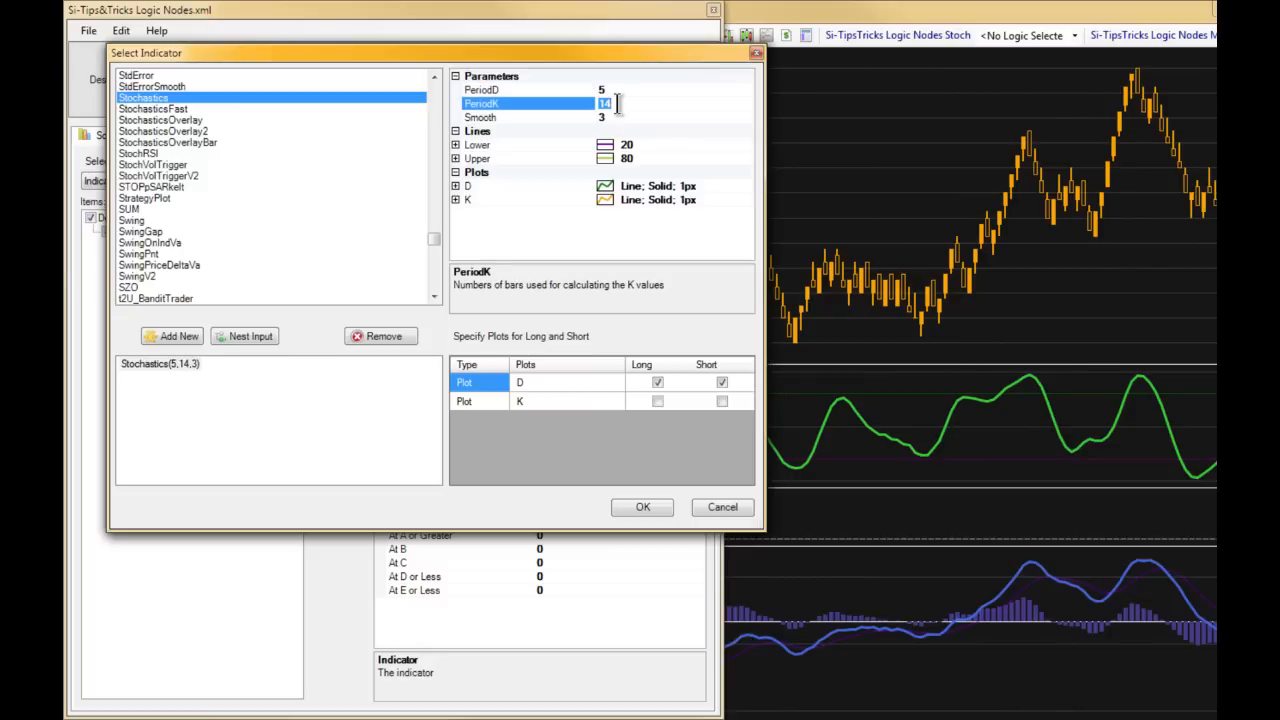
type("7")
key("Return")
left_click(526, 382)
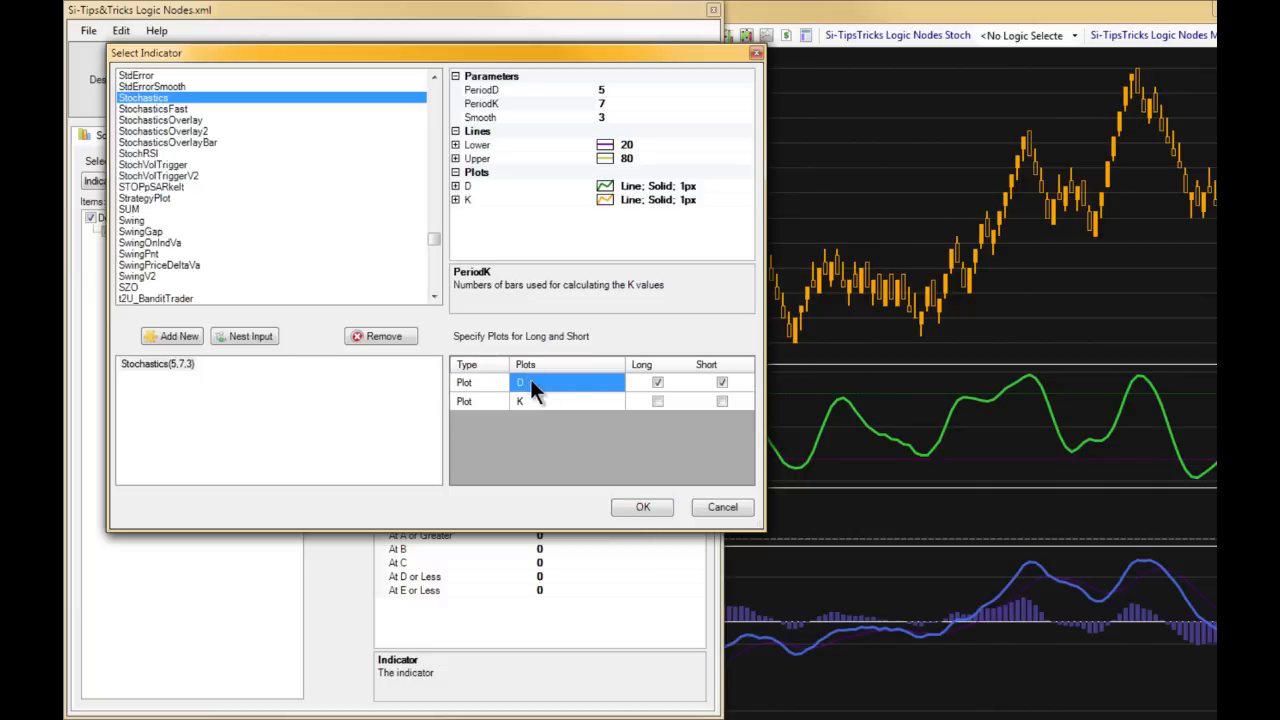
left_click(642, 507)
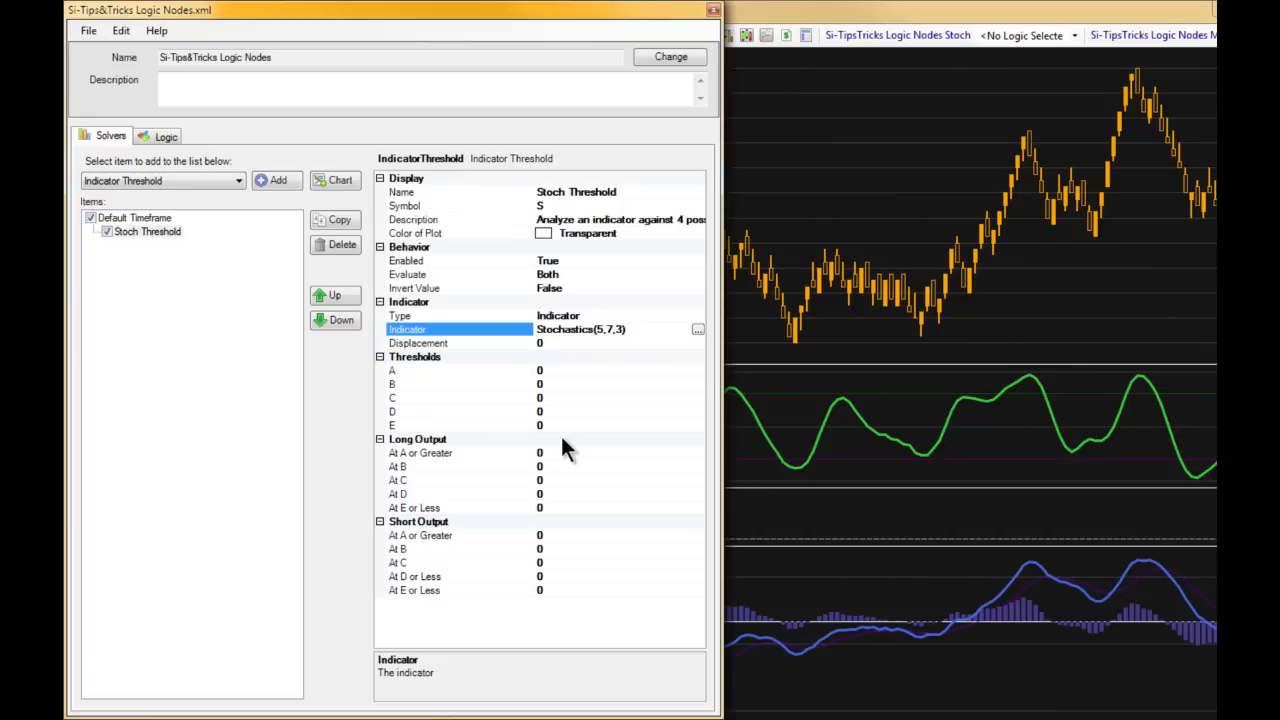
- Set the Stoch Threshold solver's threshold A to 80 and threshold E to 20
left_click(542, 372)
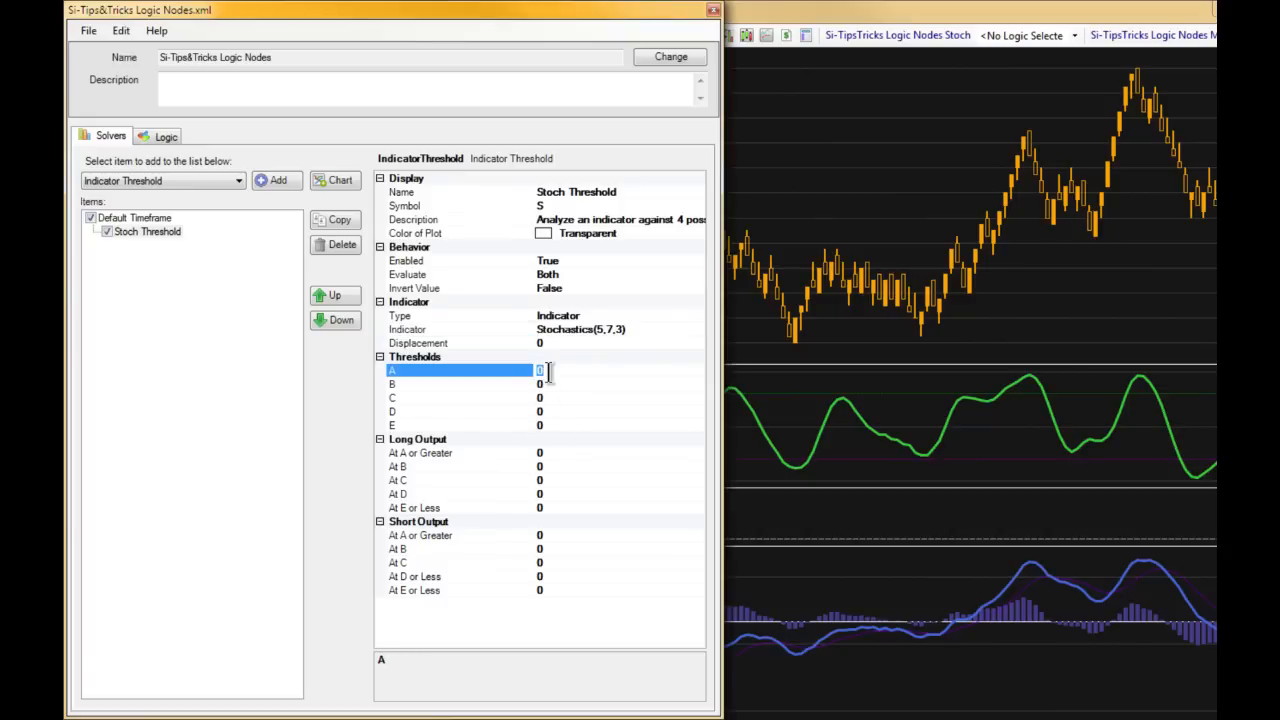
type("8")
left_click(551, 425)
type("20")
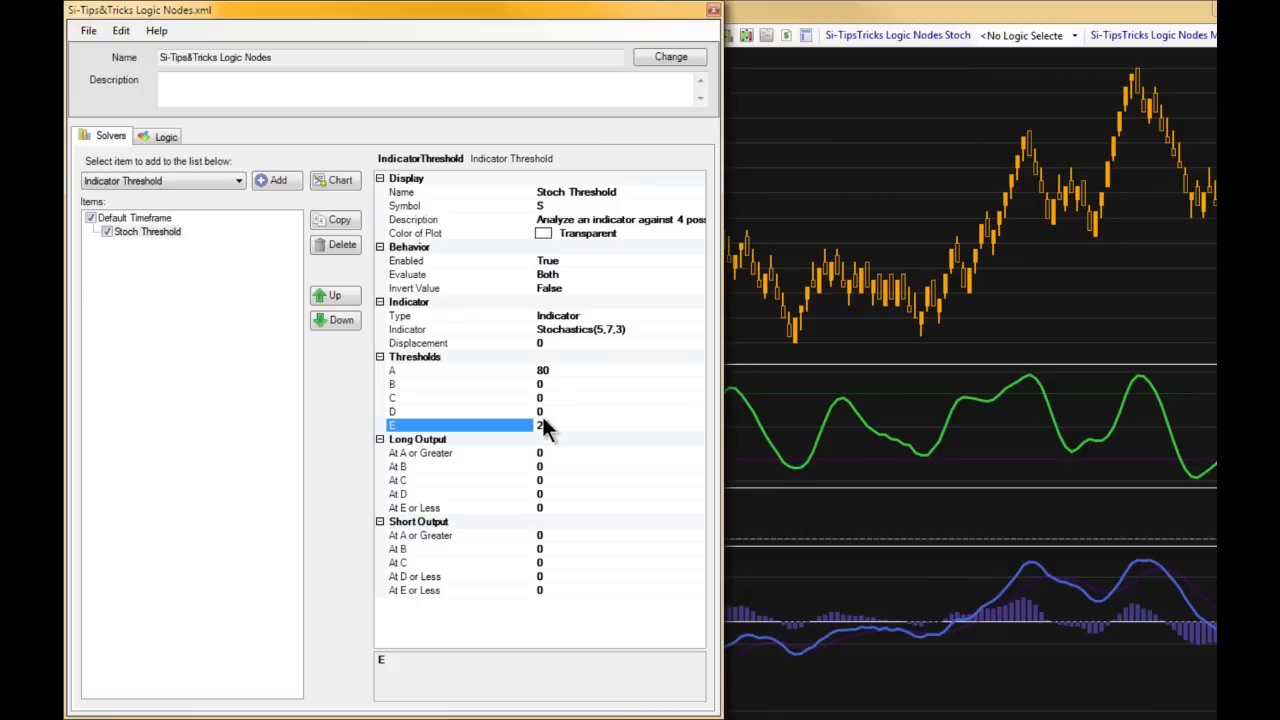
- Set thresholds B, C and D of the Stoch Threshold solver to 50
left_click(548, 411)
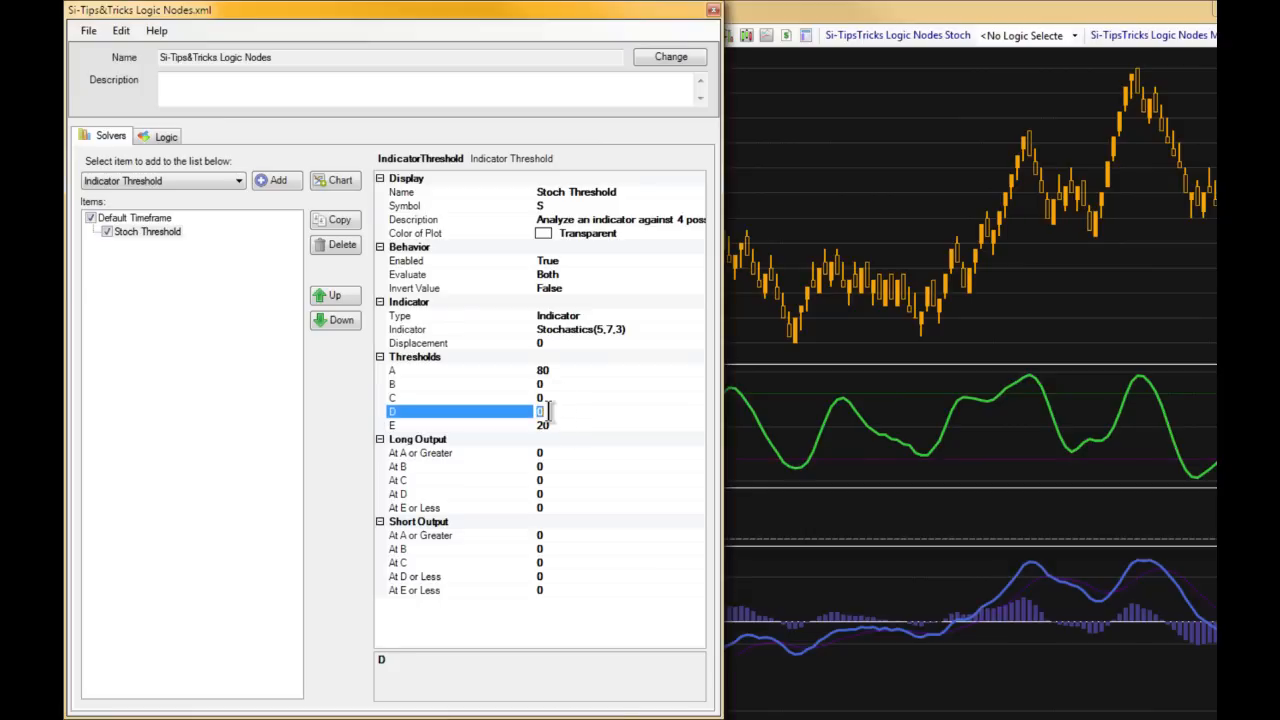
type("50")
left_click(550, 397)
type("50")
left_click(549, 385)
type("50")
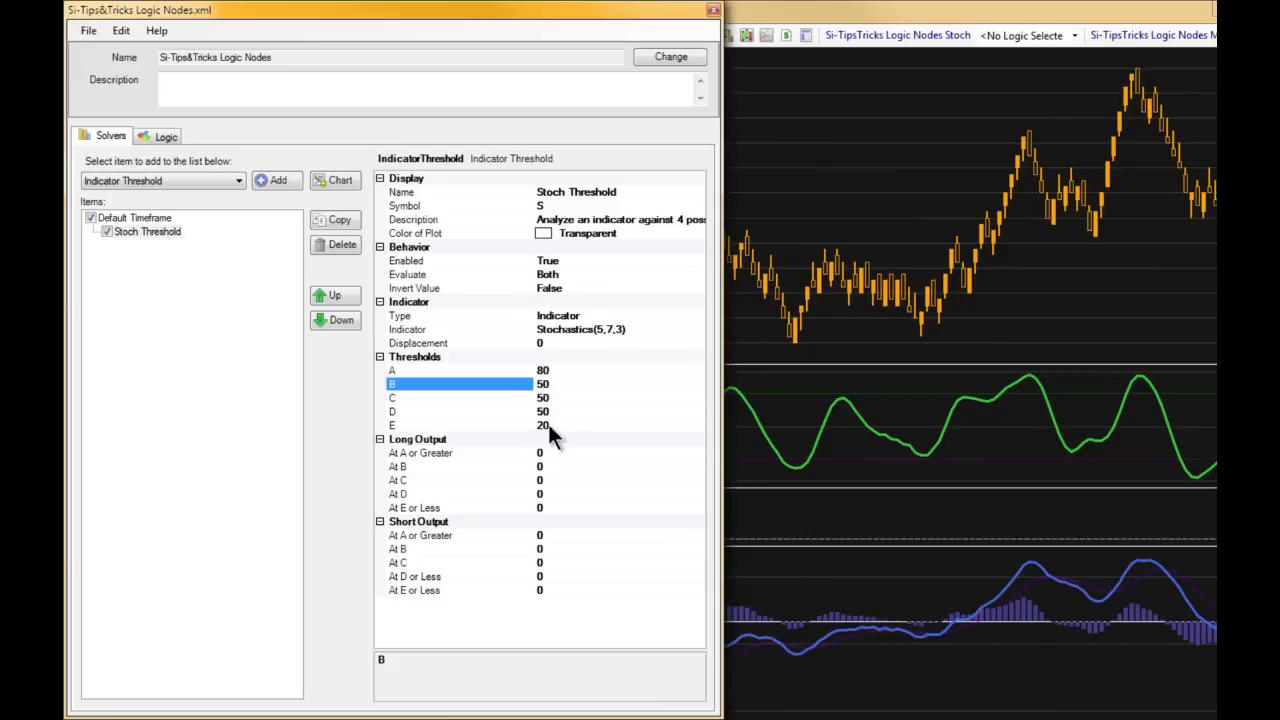
left_click(548, 424)
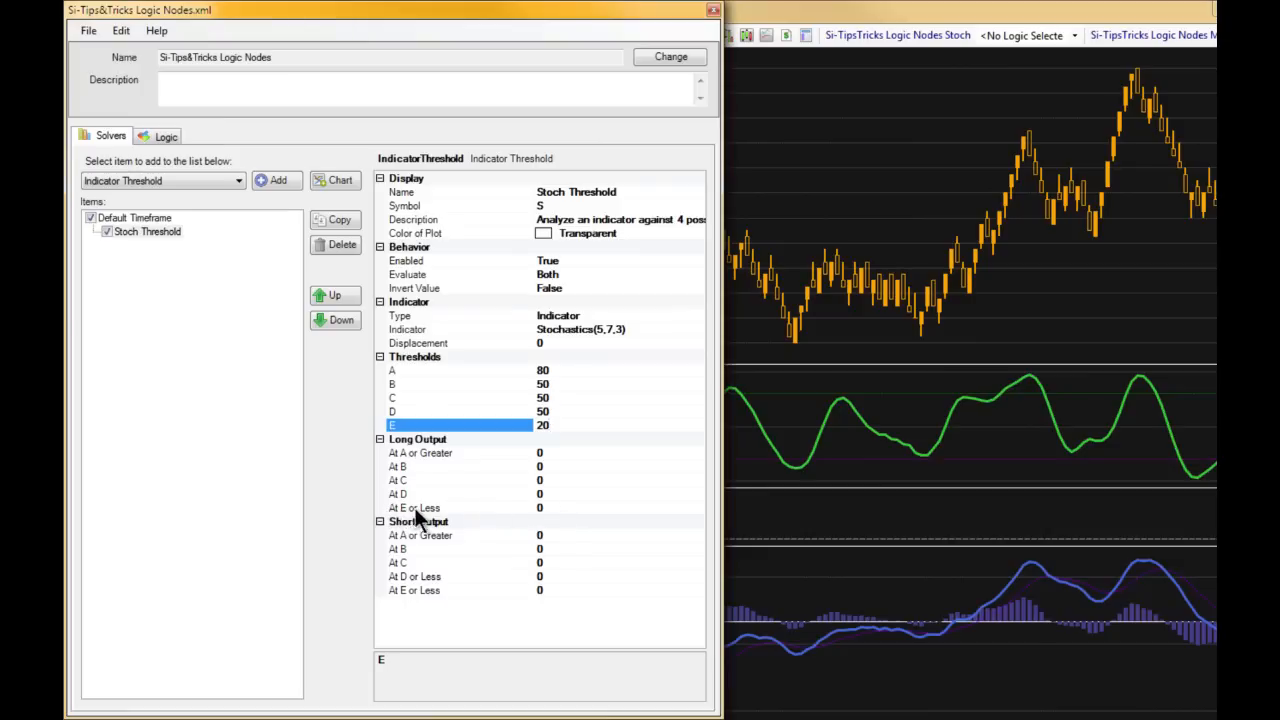
- Set the Long Output at E or less to 1 and the Short Output at A or greater to 1
left_click(540, 507)
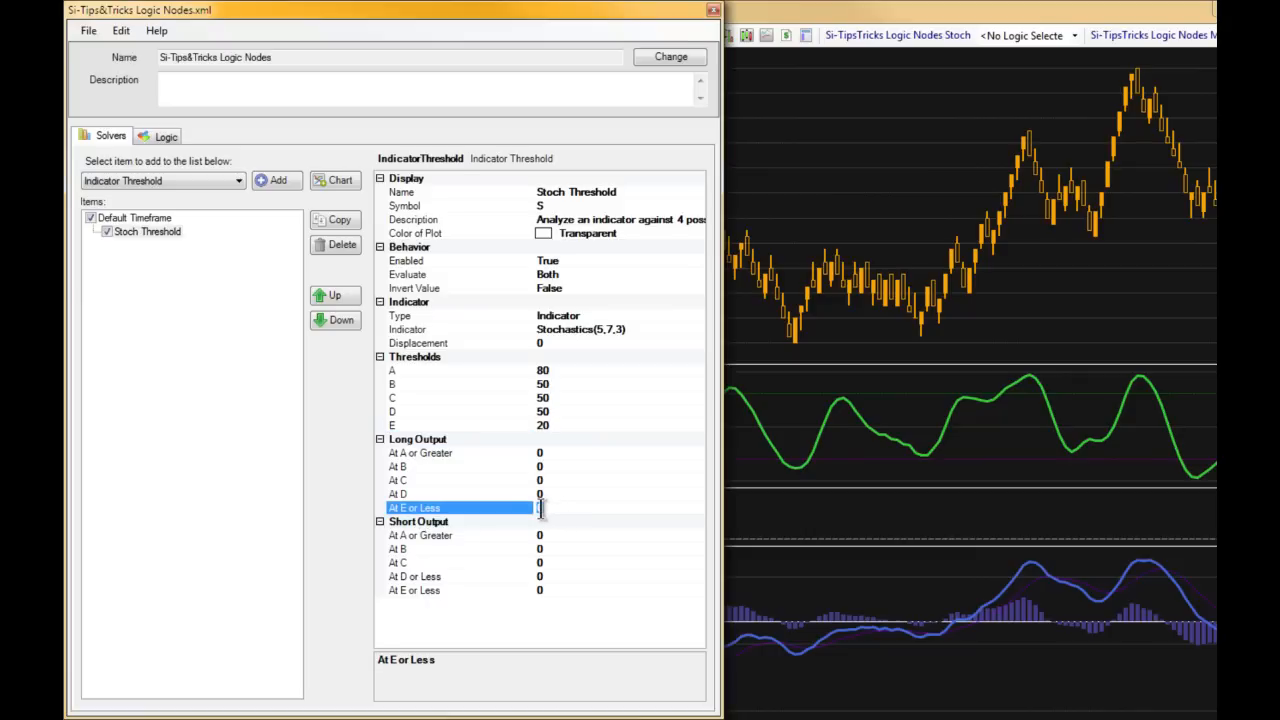
left_click(552, 537)
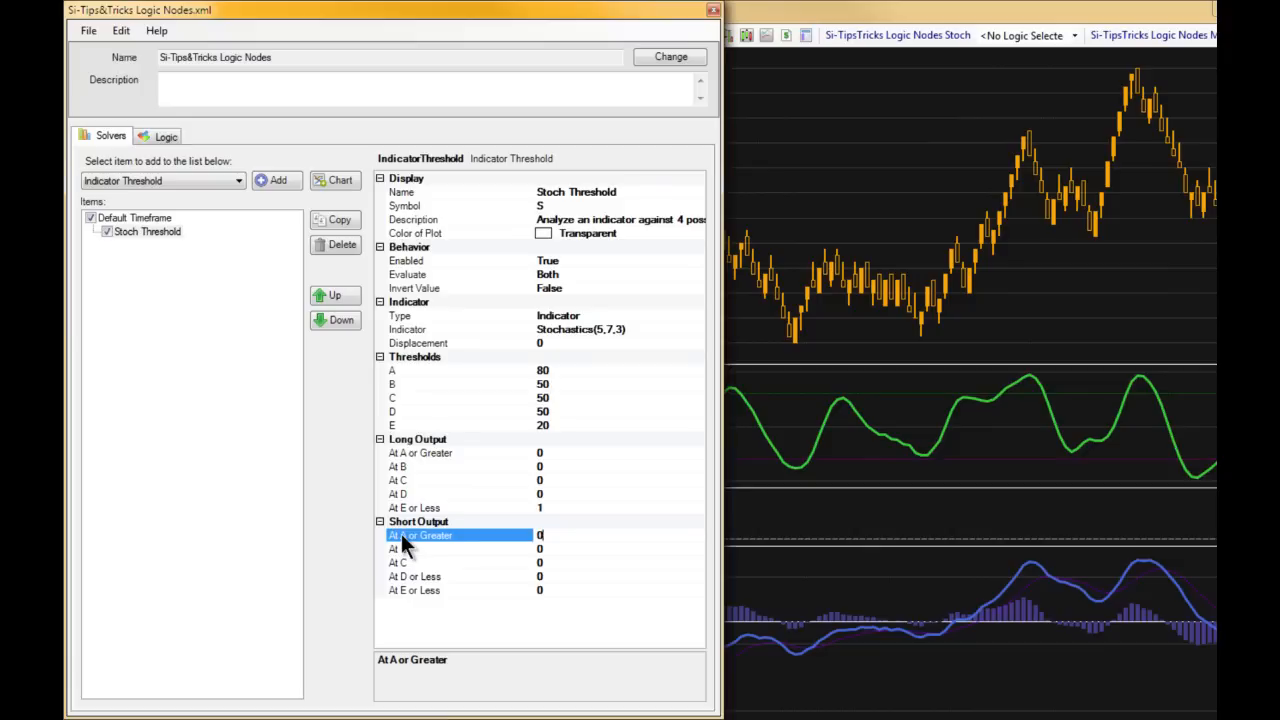
left_click(553, 535)
type("1")
left_click(554, 549)
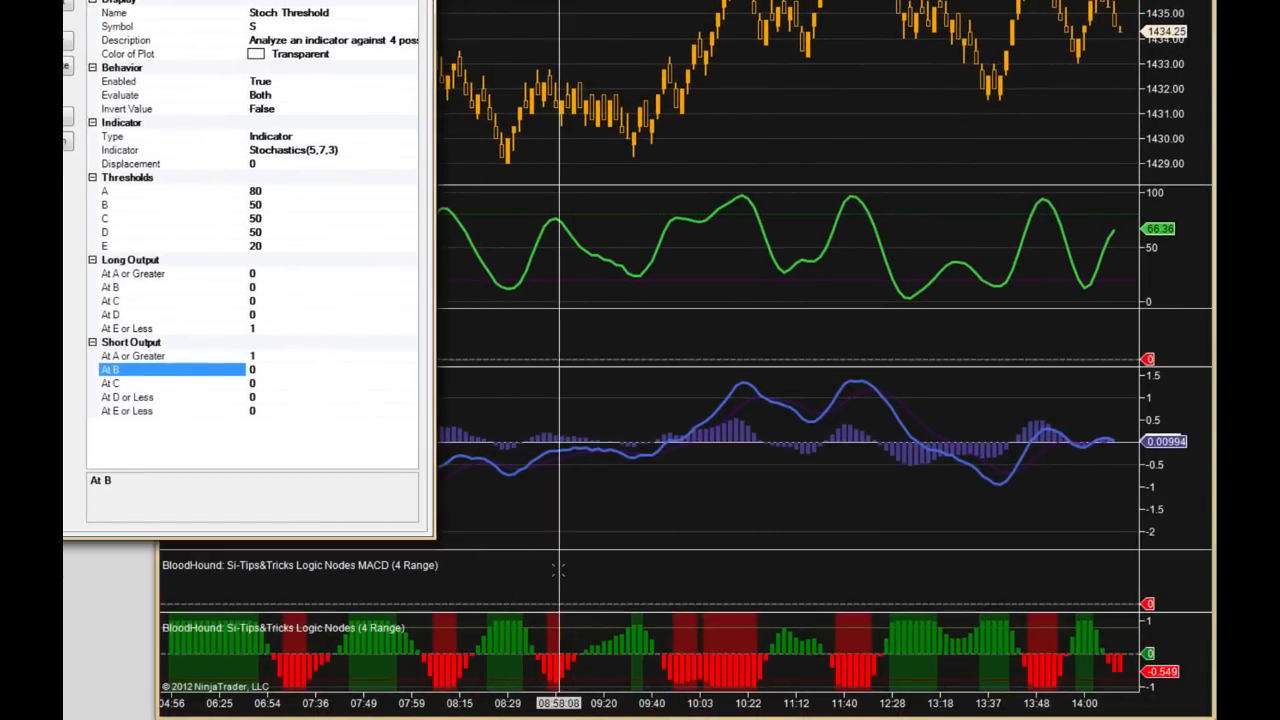
left_click(647, 632)
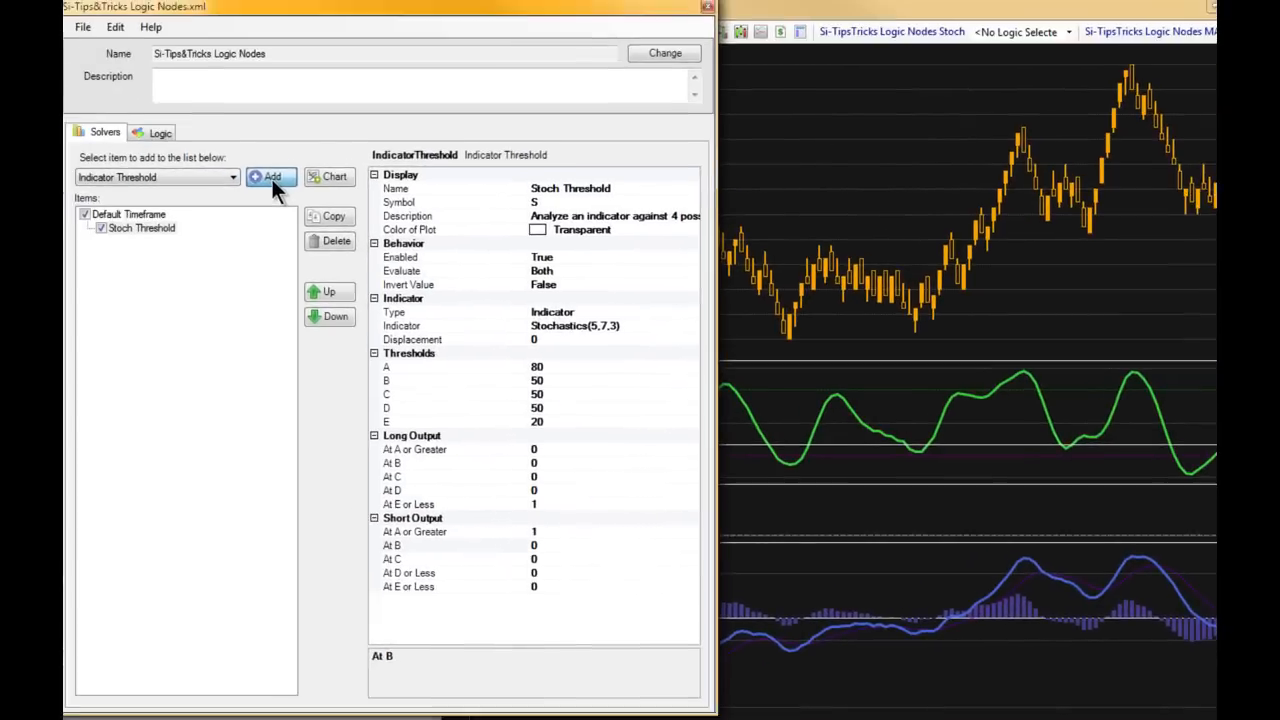
- Add a second Indicator Threshold solver and name it MACD Threshold
left_click(272, 179)
left_click(150, 242)
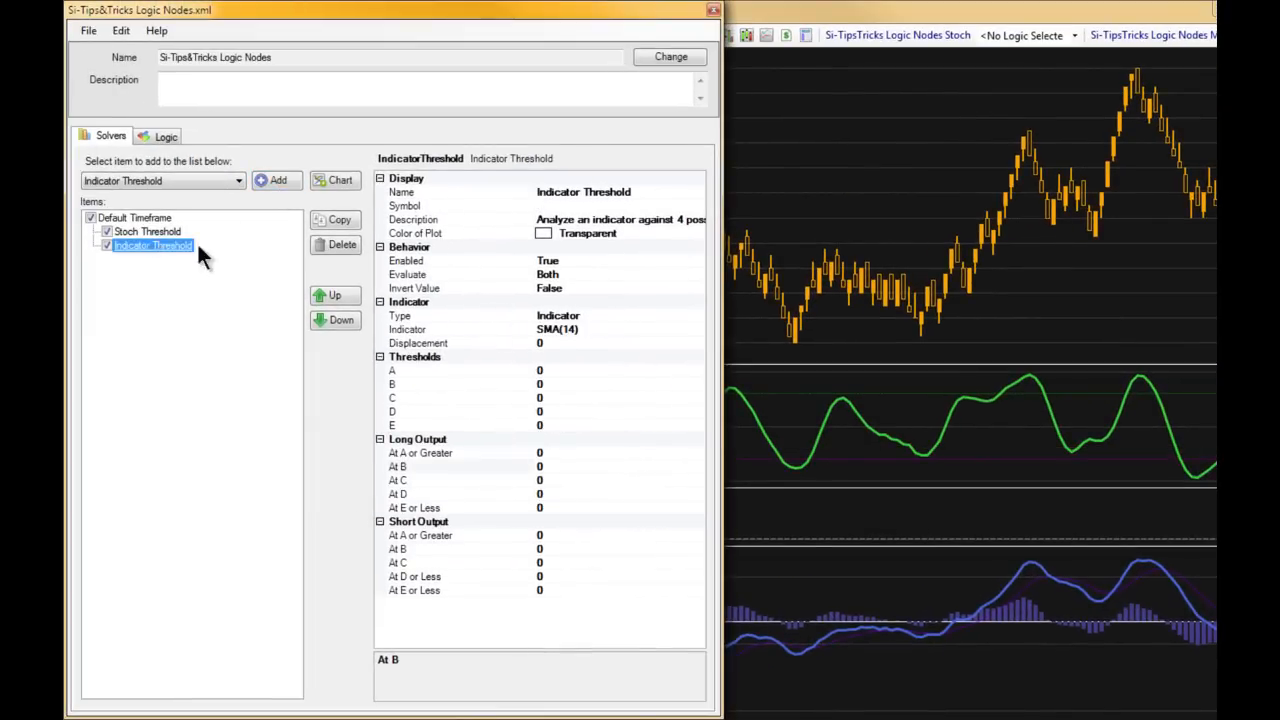
left_click(584, 192)
left_click_drag(582, 192, 509, 193)
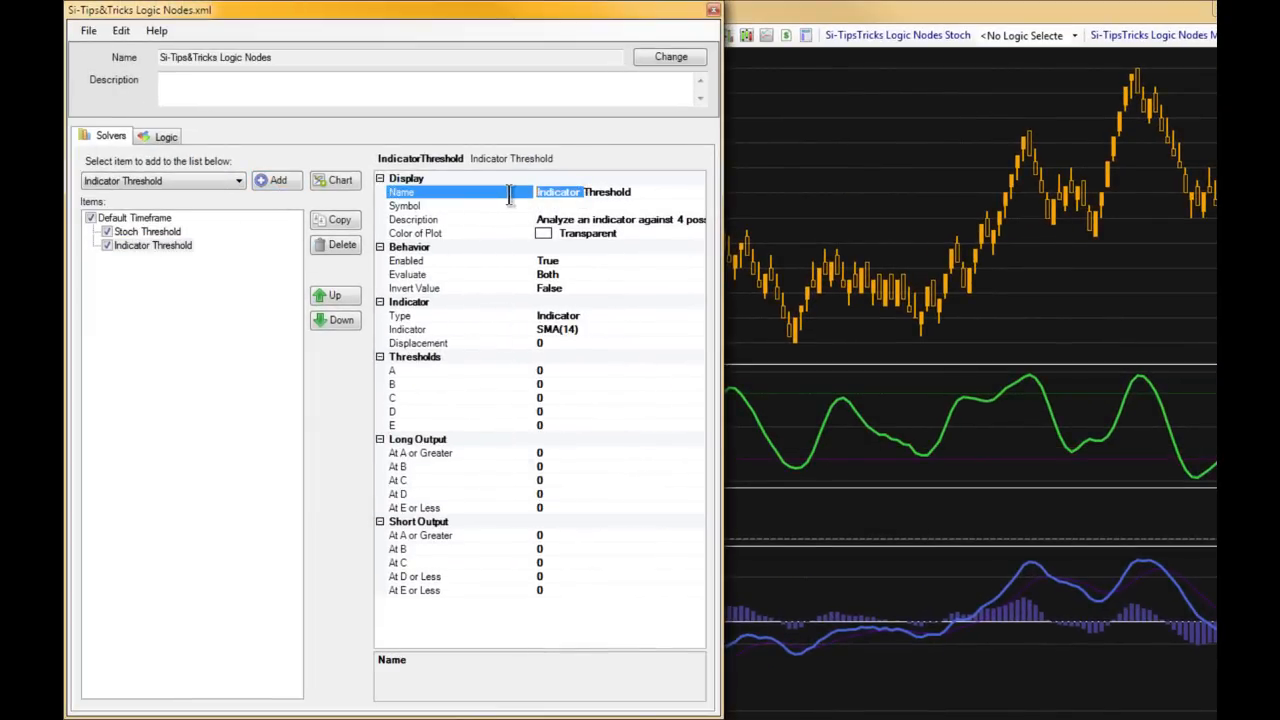
type("MACD")
- Set the MACD Threshold solver's indicator to MACD(12,26,9), using the Macd plot for long and short
left_click(569, 330)
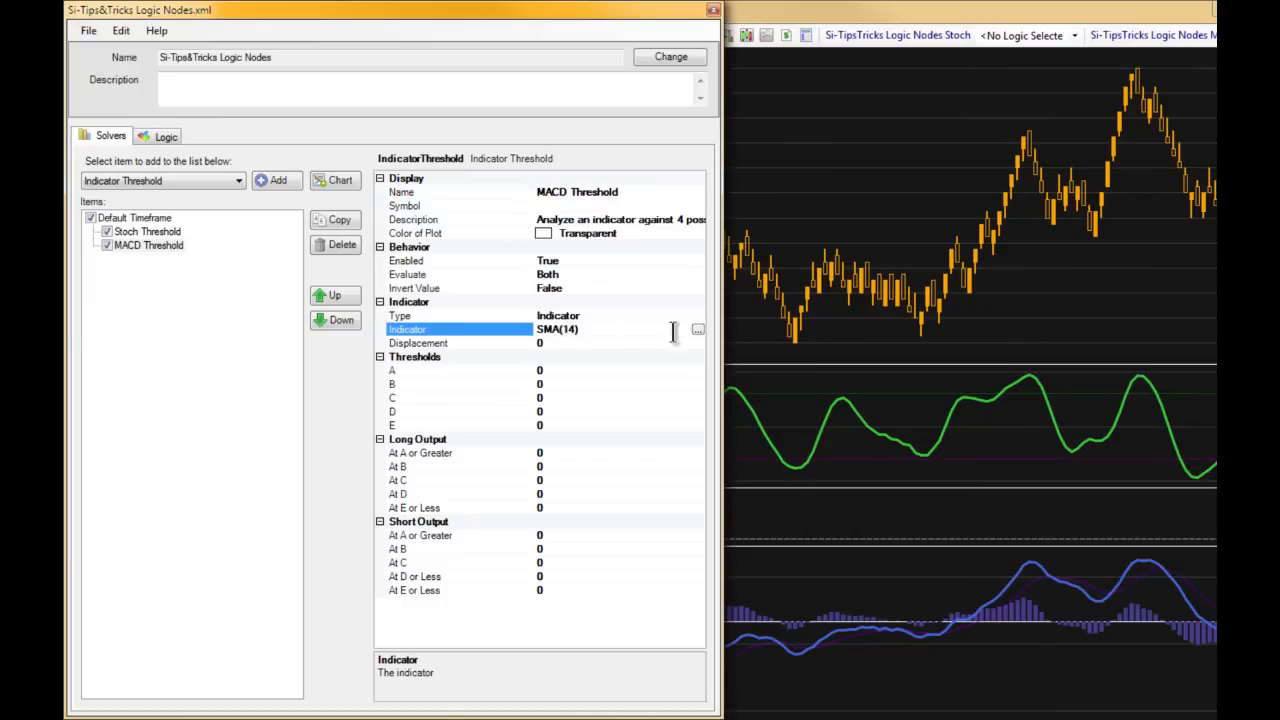
left_click(698, 329)
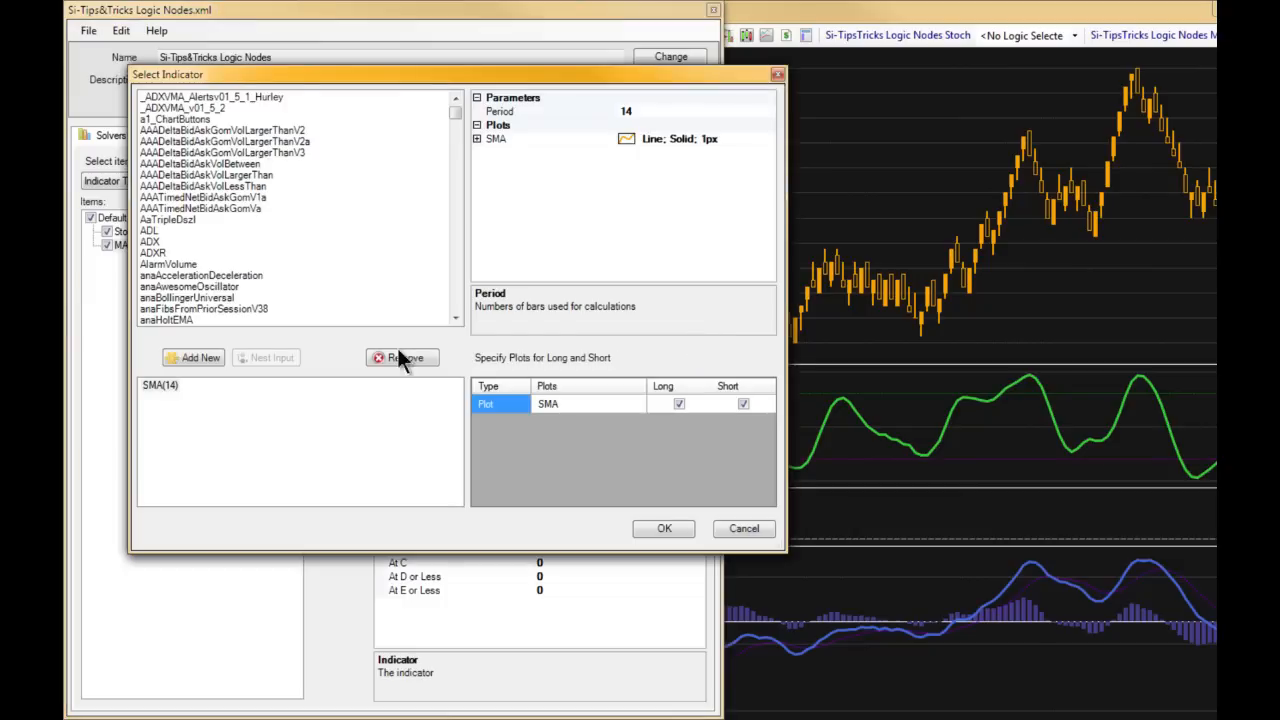
left_click(187, 313)
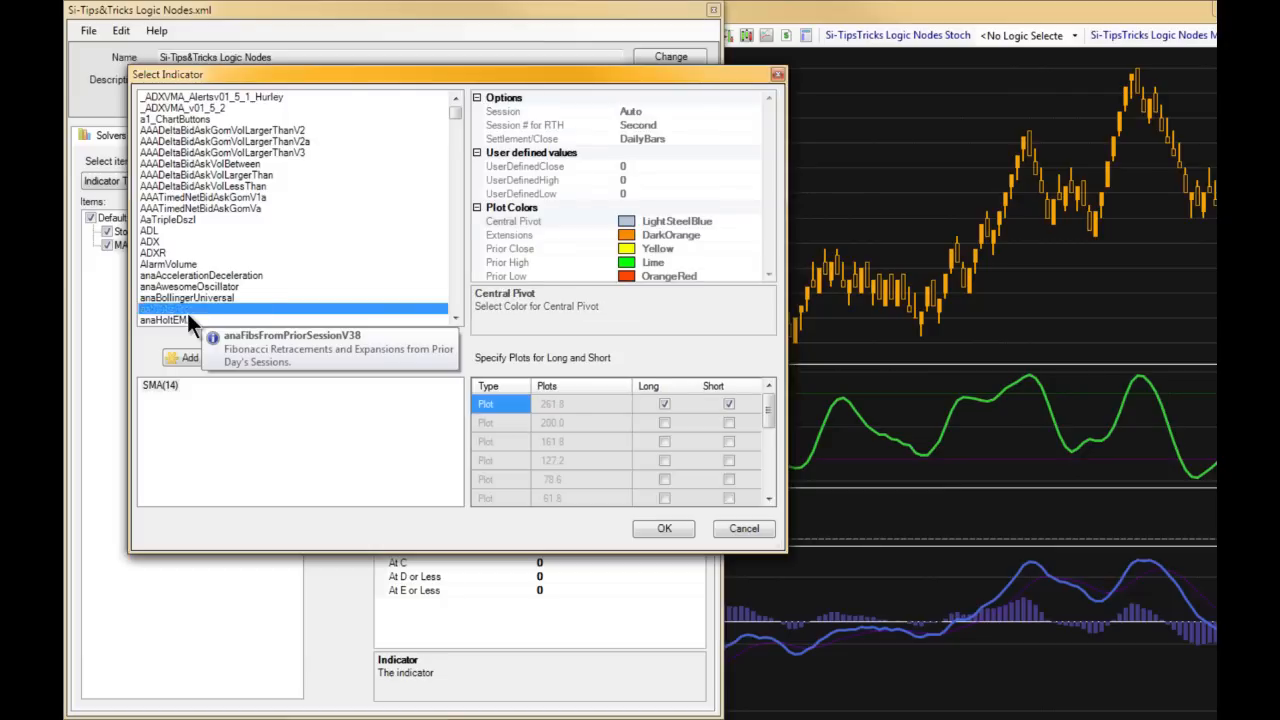
key("m")
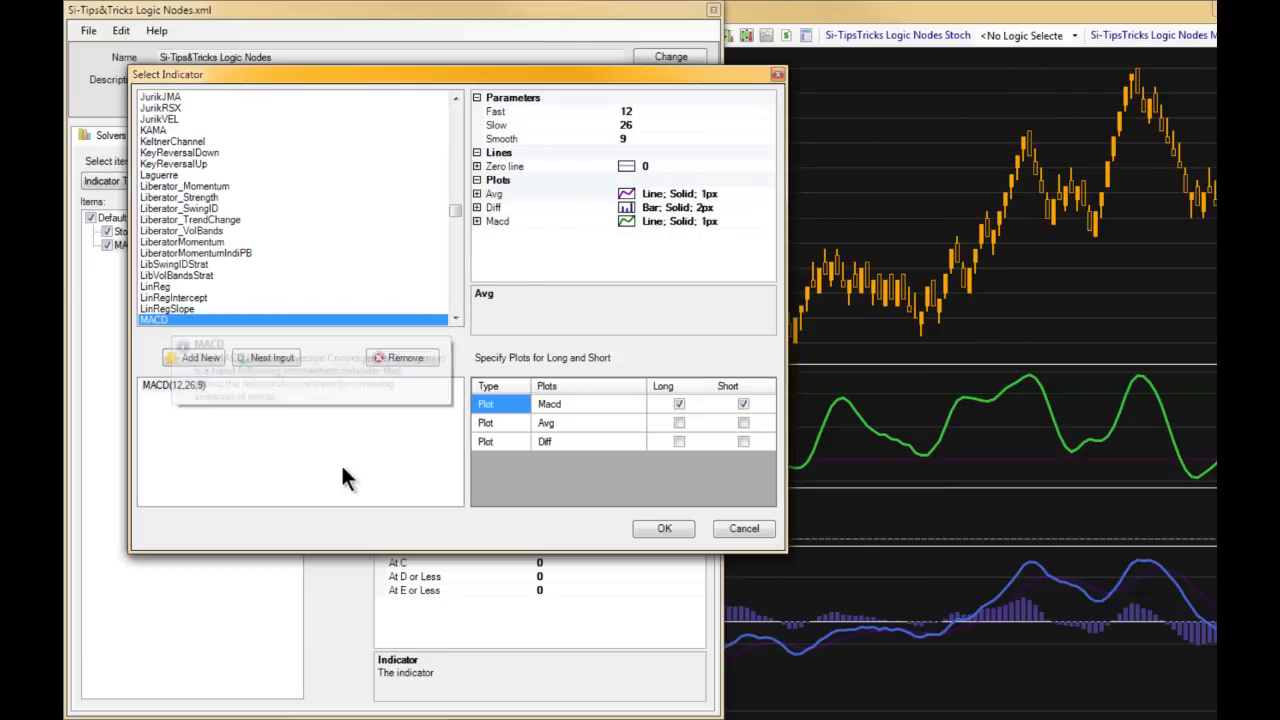
left_click(668, 528)
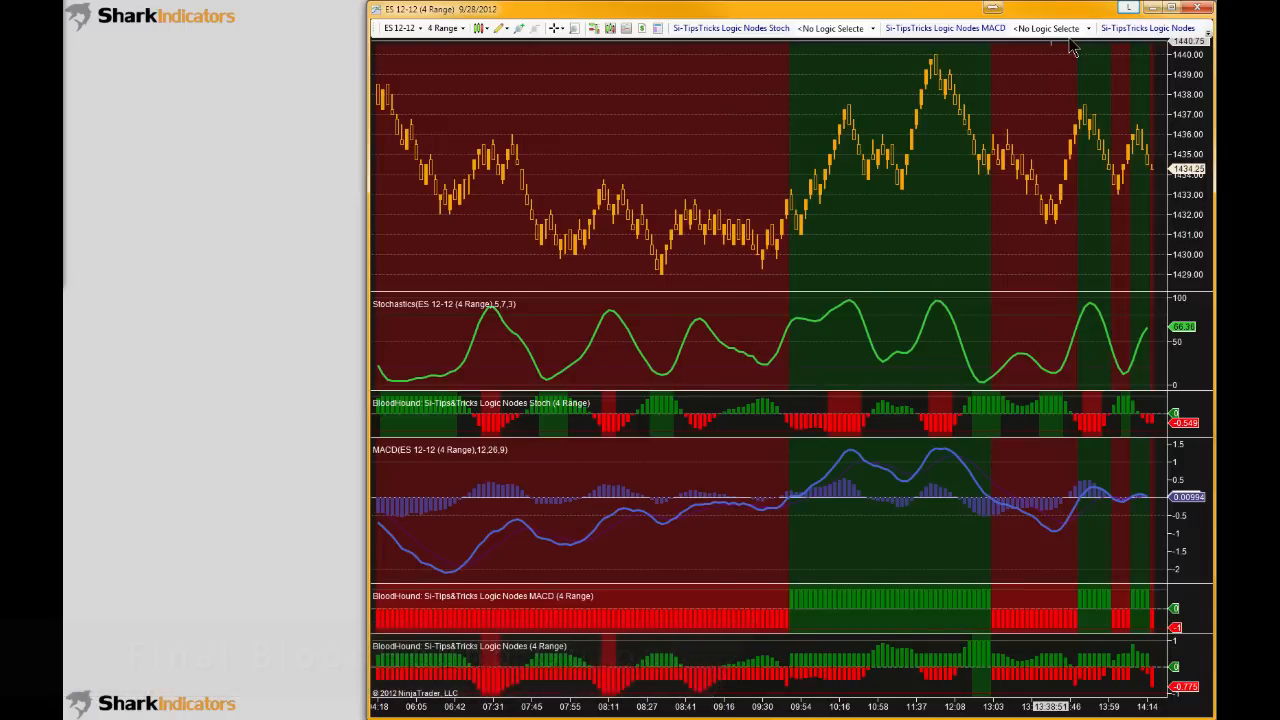
- Open the Si-TipsTricks Logic Nodes editor from the chart, then move and resize its window beside the chart
left_click(1143, 30)
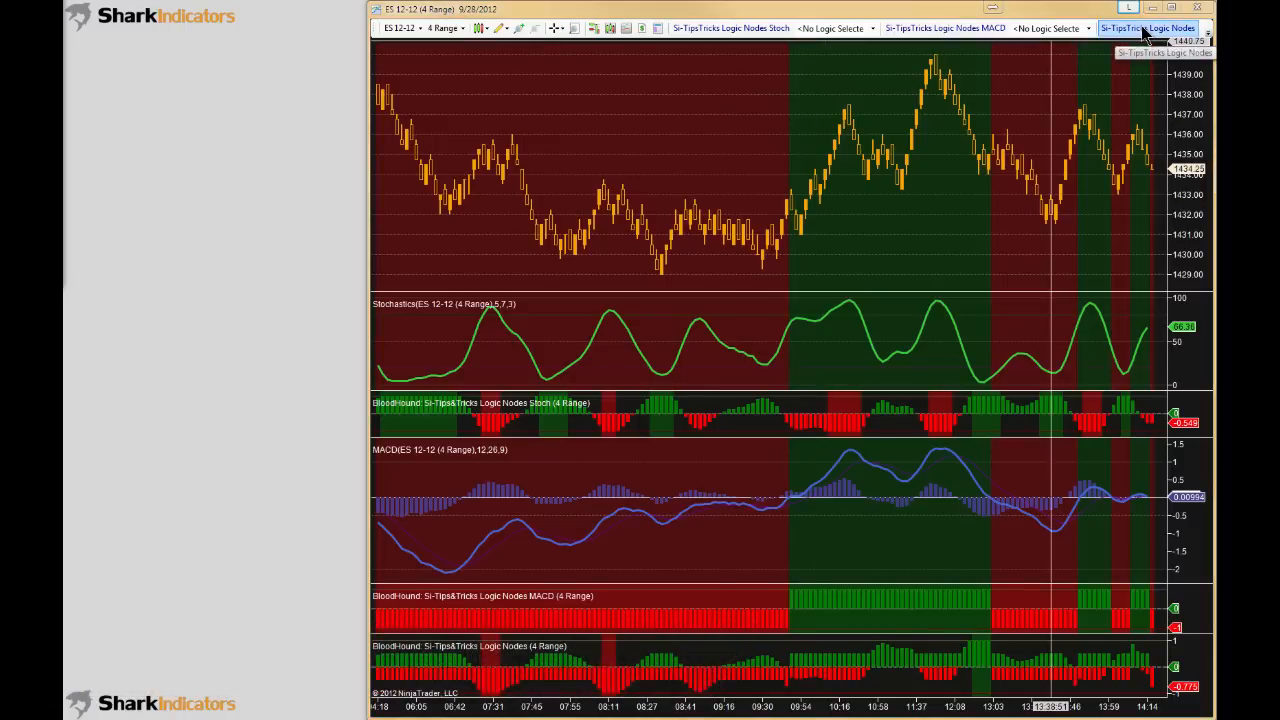
left_click_drag(288, 172, 350, 12)
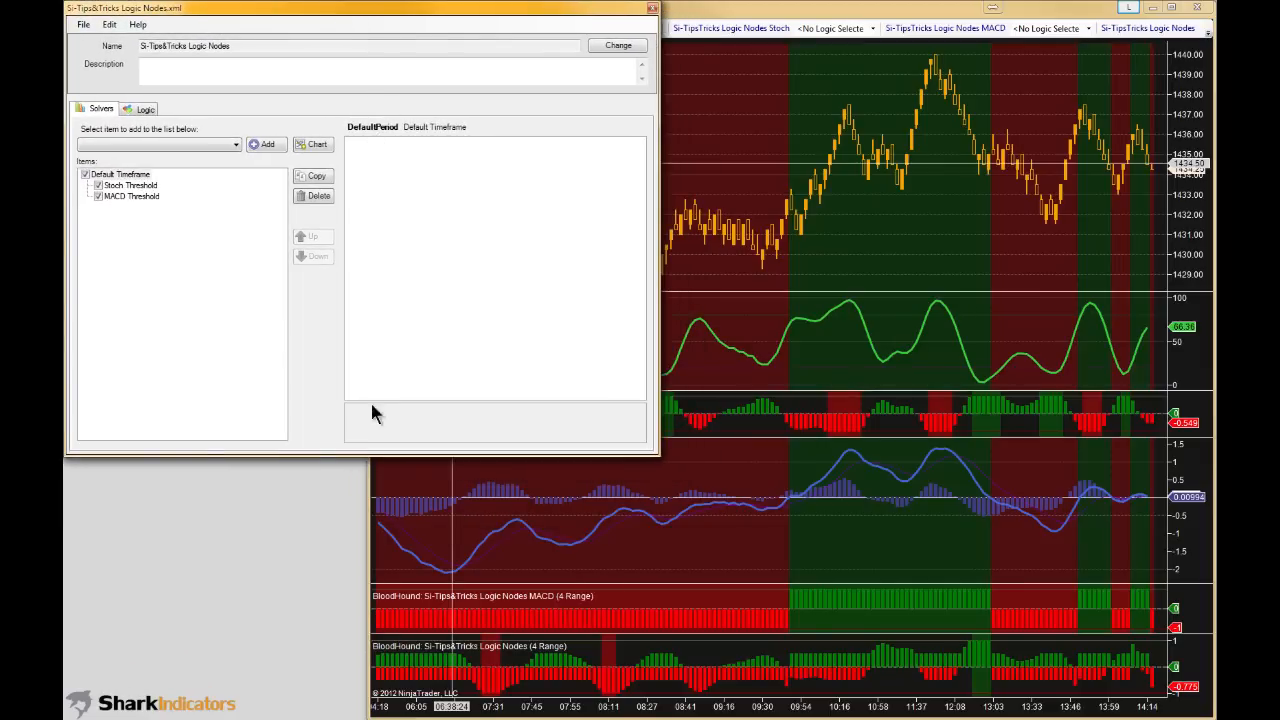
left_click_drag(380, 457, 380, 498)
left_click_drag(659, 374, 642, 374)
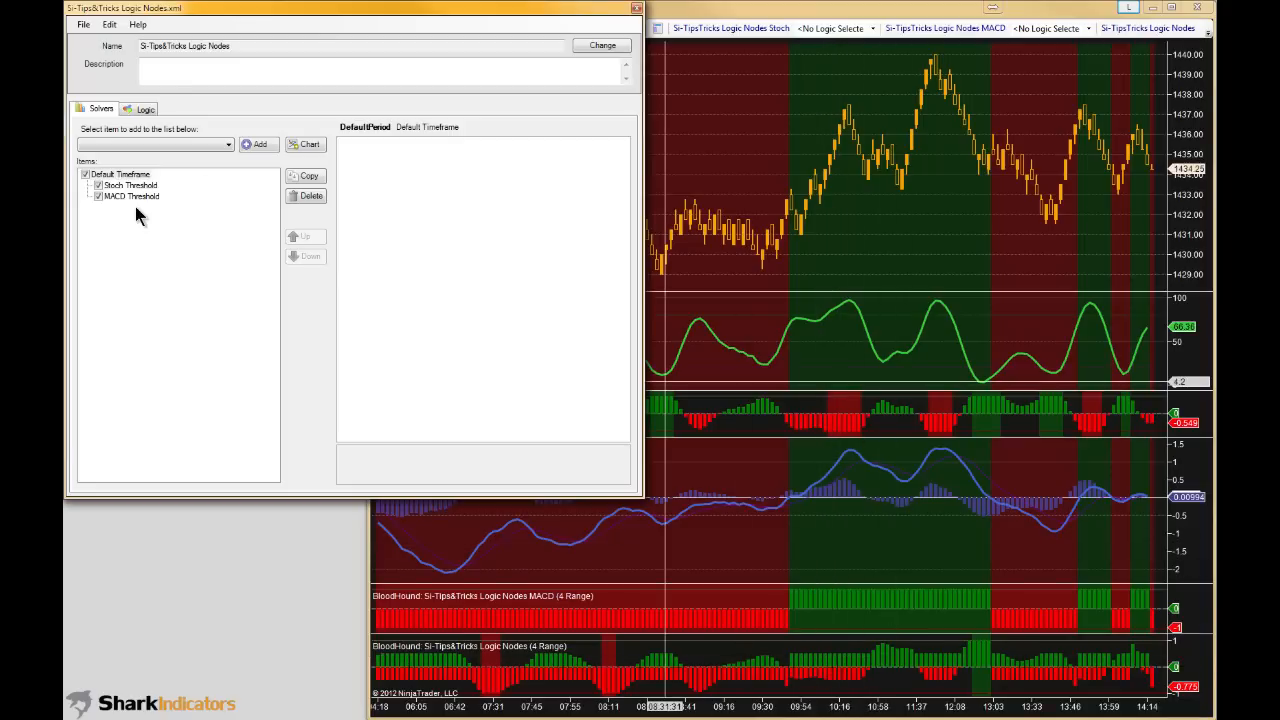
- Create a new logic in the Logic Nodes template and name it Logic Examples
left_click(144, 109)
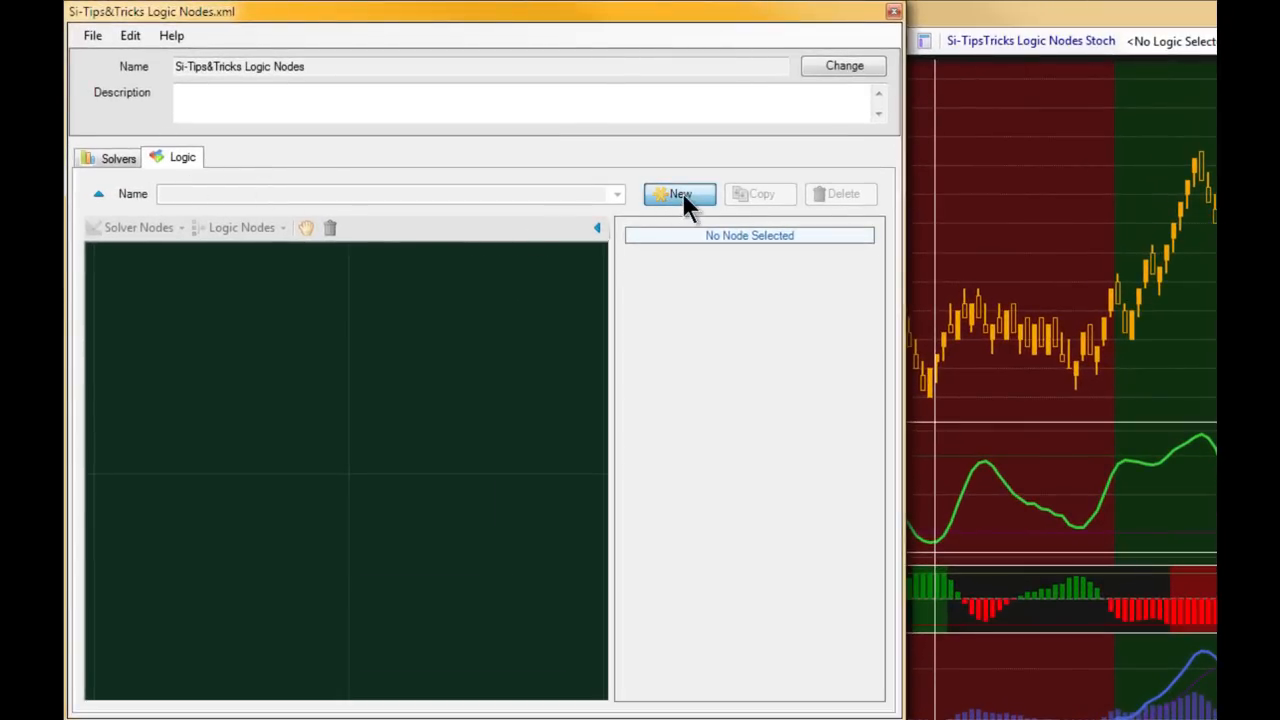
left_click(680, 193)
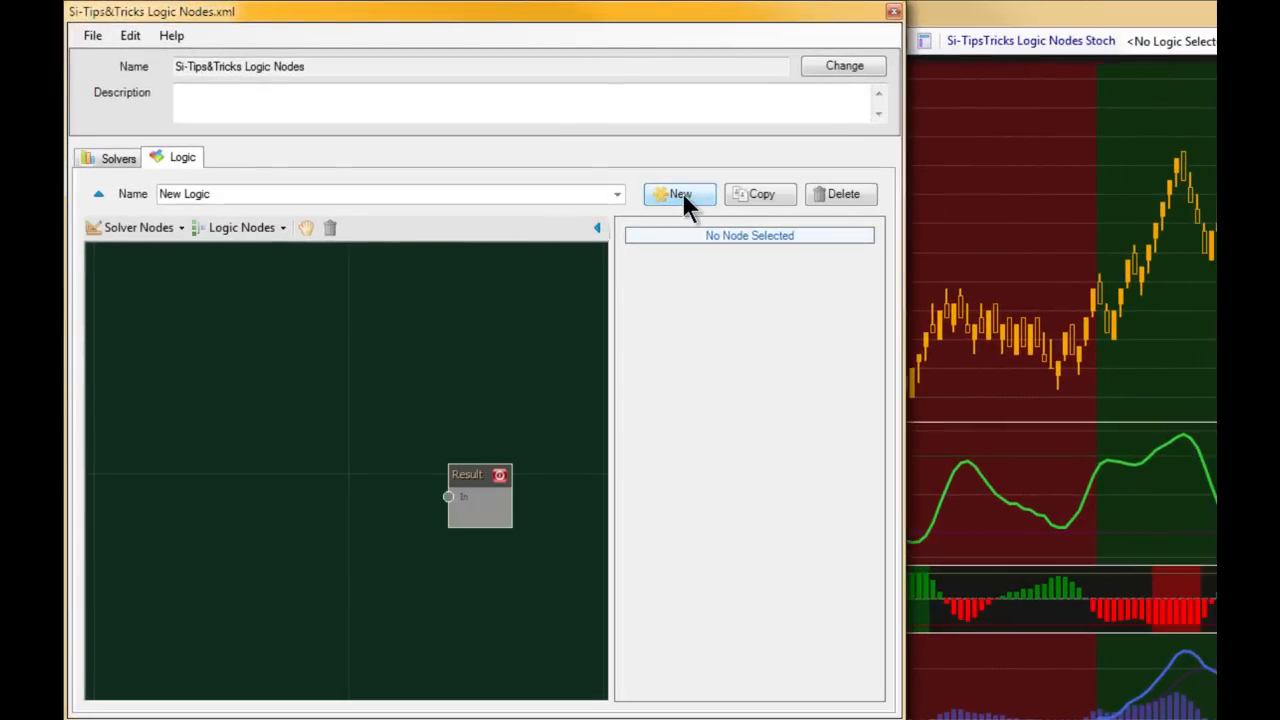
left_click(185, 193)
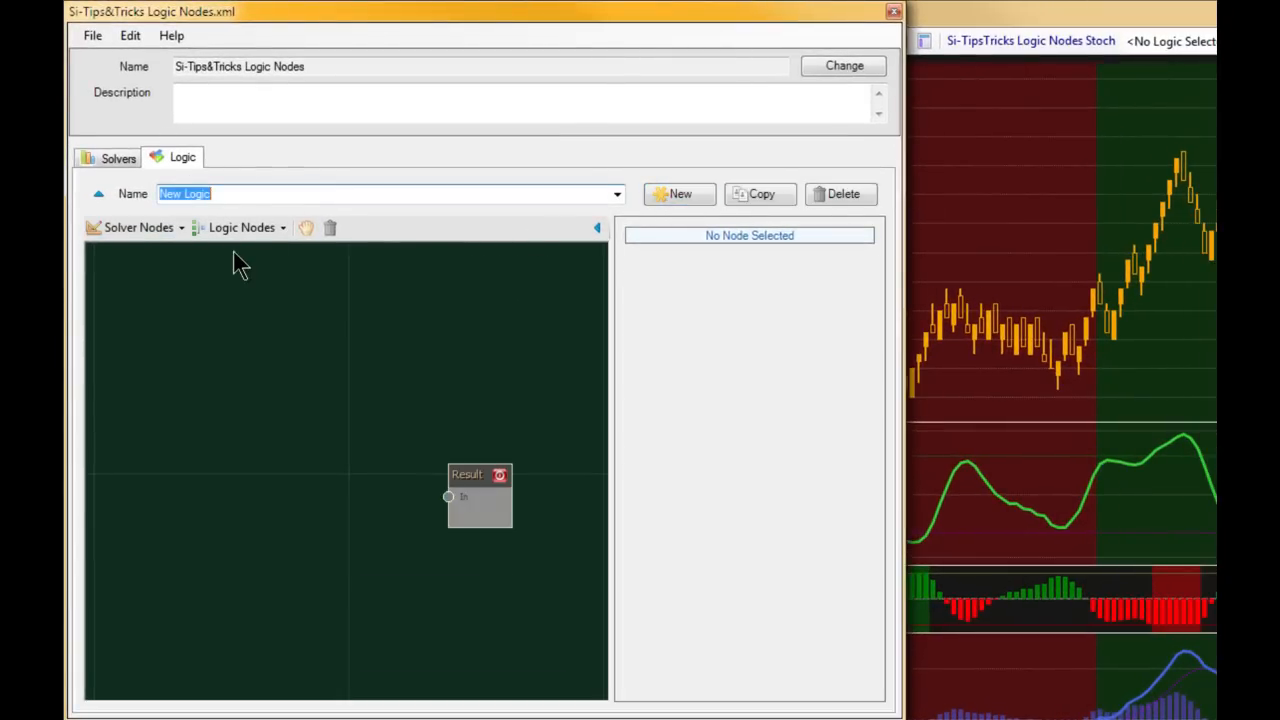
key("Home")
key("Delete")
key("Delete")
key("Delete")
key("Delete")
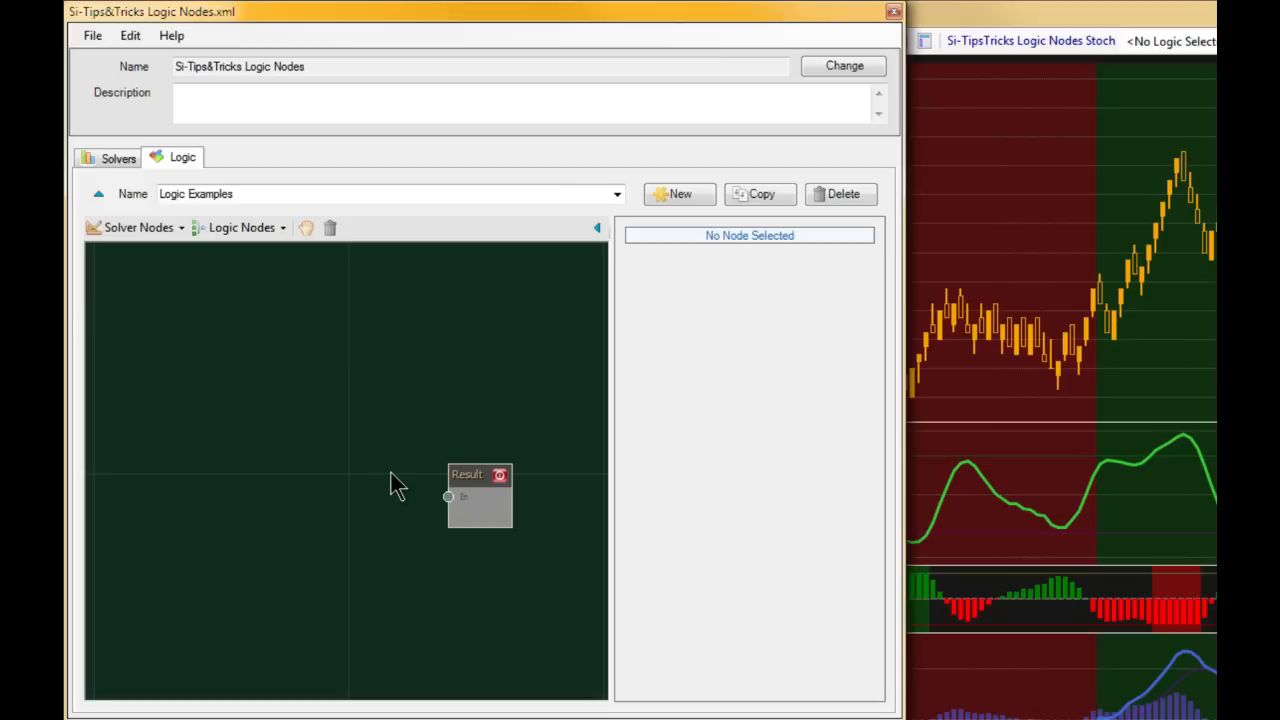
- Add an And (Min) node and an Or (Max) node to the logic graph, stacking the Or node beneath the And node
scroll(391, 473, "down", 2)
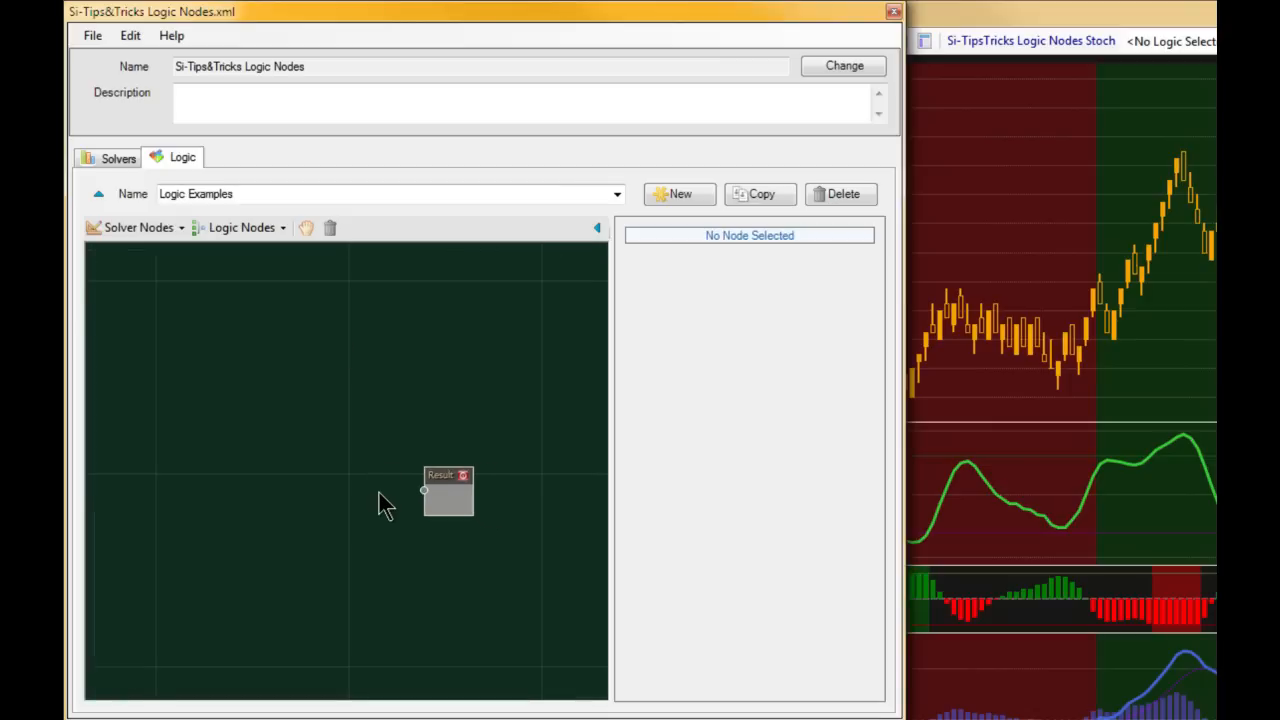
scroll(379, 493, "down", 3)
scroll(375, 494, "up", 4)
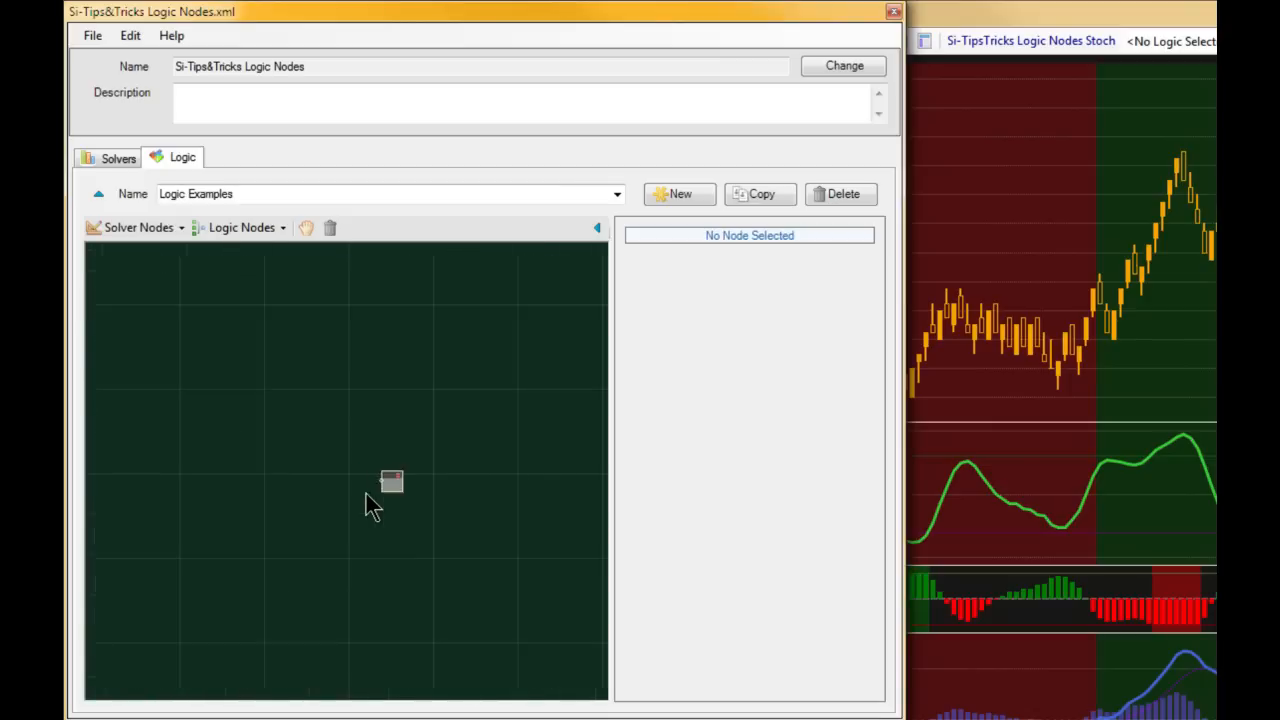
scroll(366, 494, "down", 2)
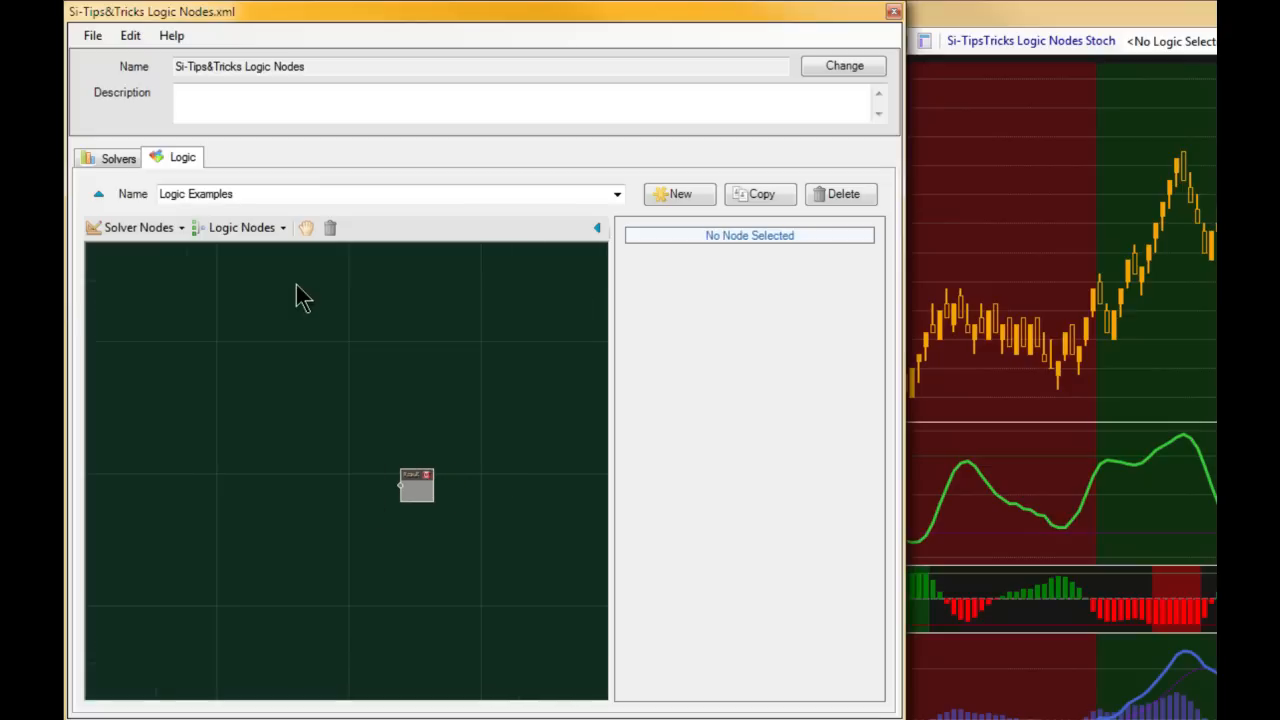
left_click(268, 230)
left_click(266, 294)
left_click_drag(284, 303, 300, 388)
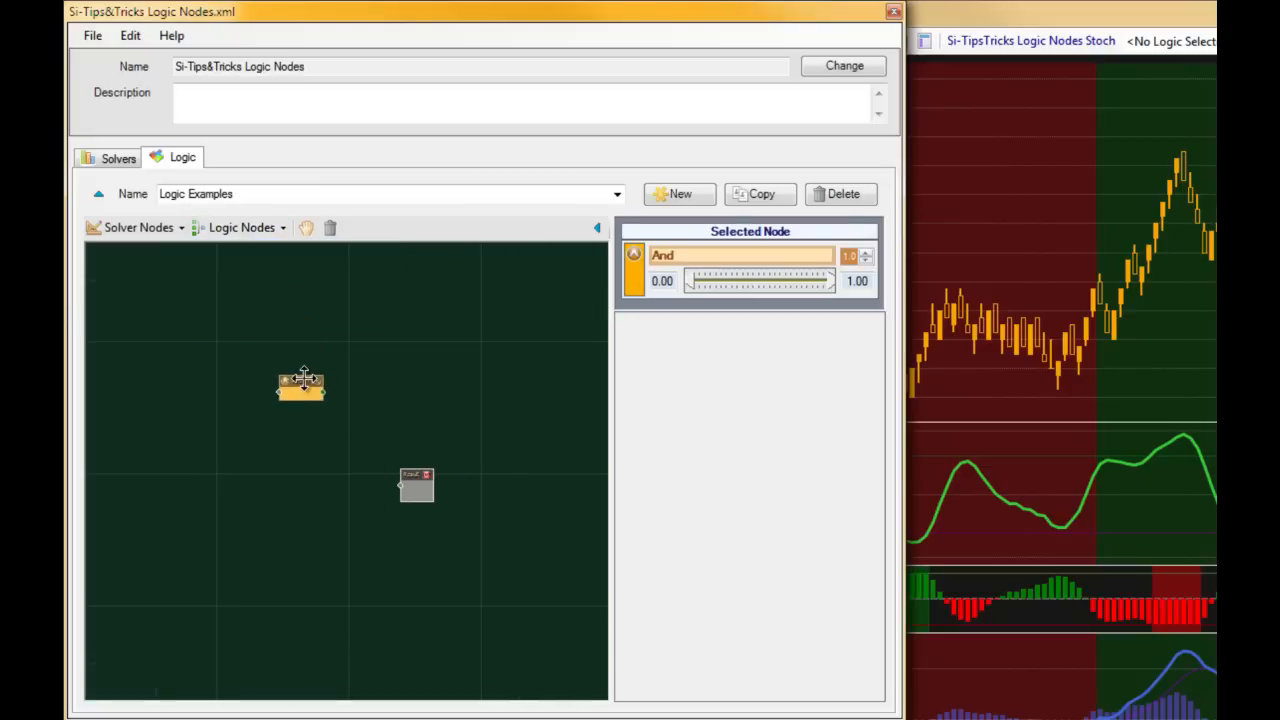
left_click(283, 229)
left_click(258, 315)
left_click_drag(267, 321, 292, 430)
- Add an Additive node and a Ratio node, placing them in a column beneath the Or node
left_click(263, 228)
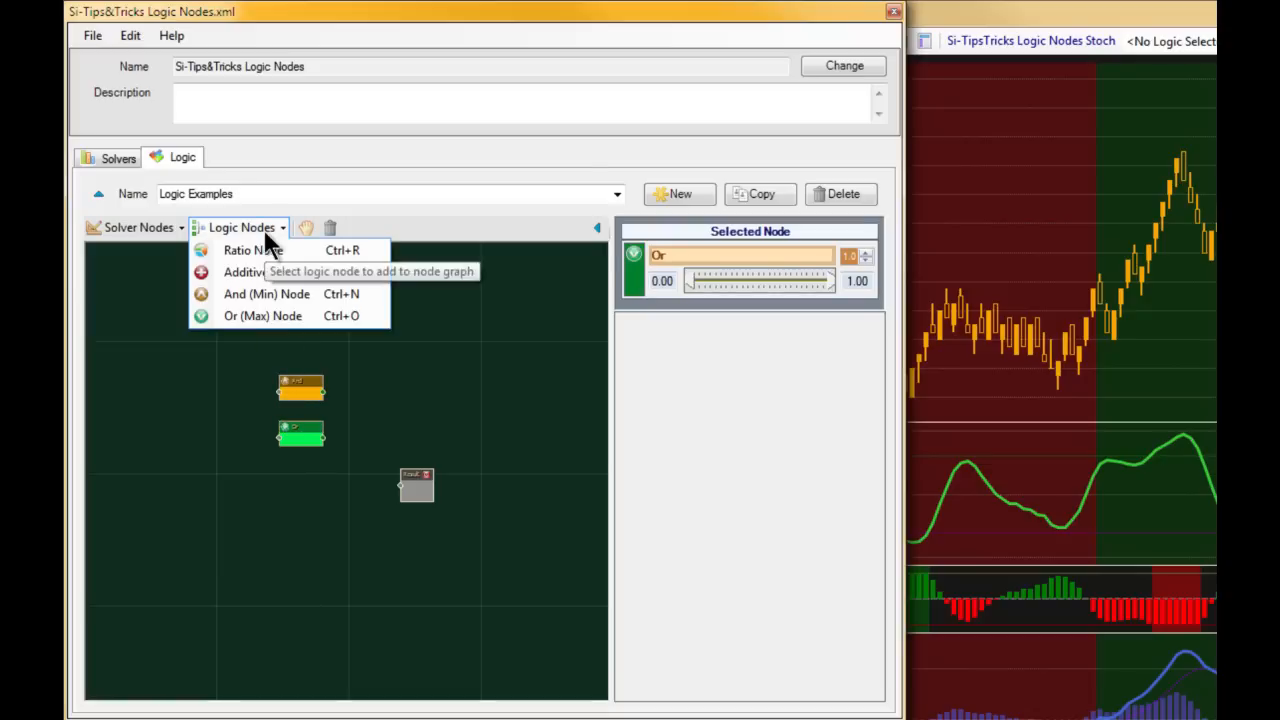
left_click(258, 270)
left_click_drag(278, 282, 295, 494)
left_click(253, 228)
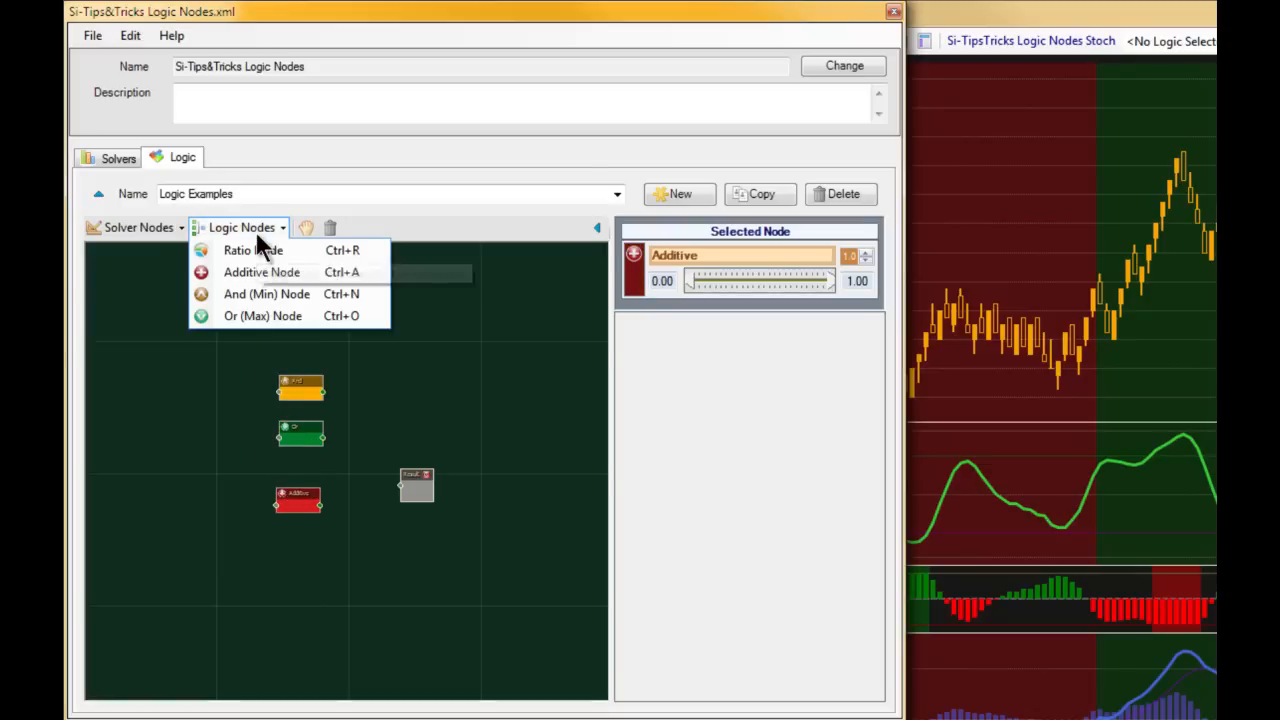
left_click(256, 251)
left_click_drag(279, 254, 294, 585)
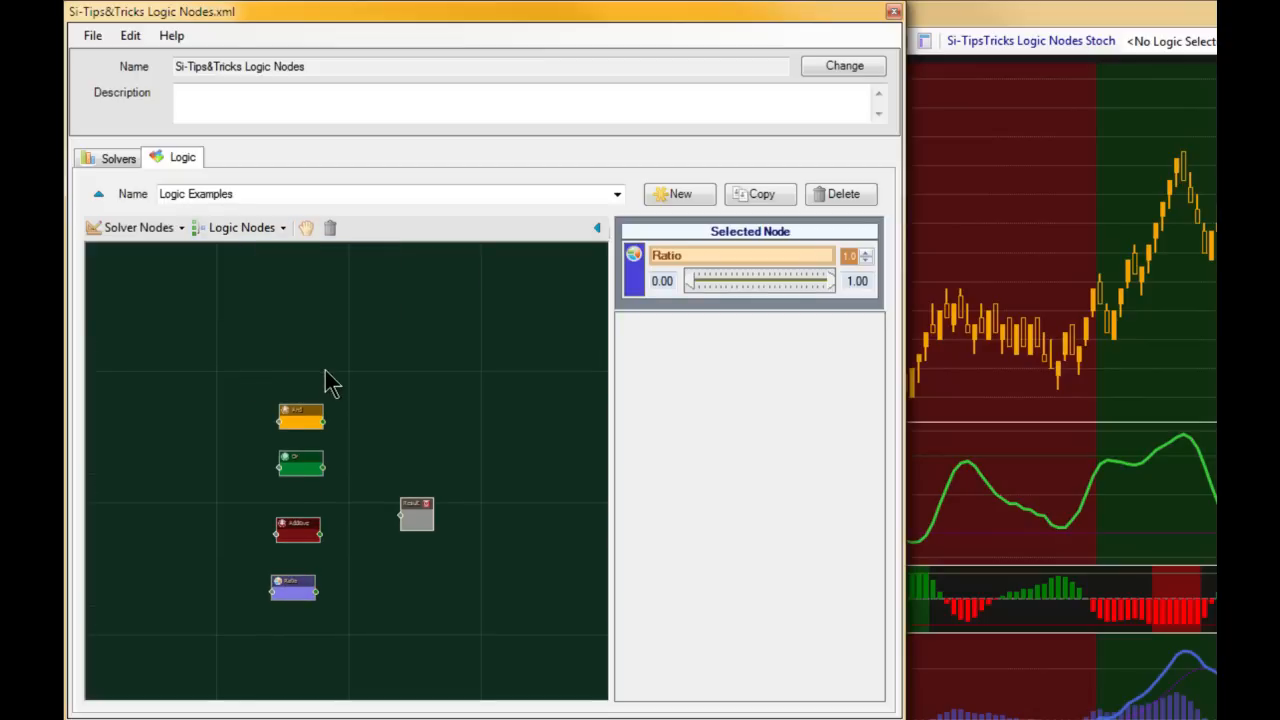
- Add the Stoch Threshold and MACD Threshold solver nodes, stacked to the left of the logic nodes
left_click(306, 228)
left_click_drag(346, 383, 423, 360)
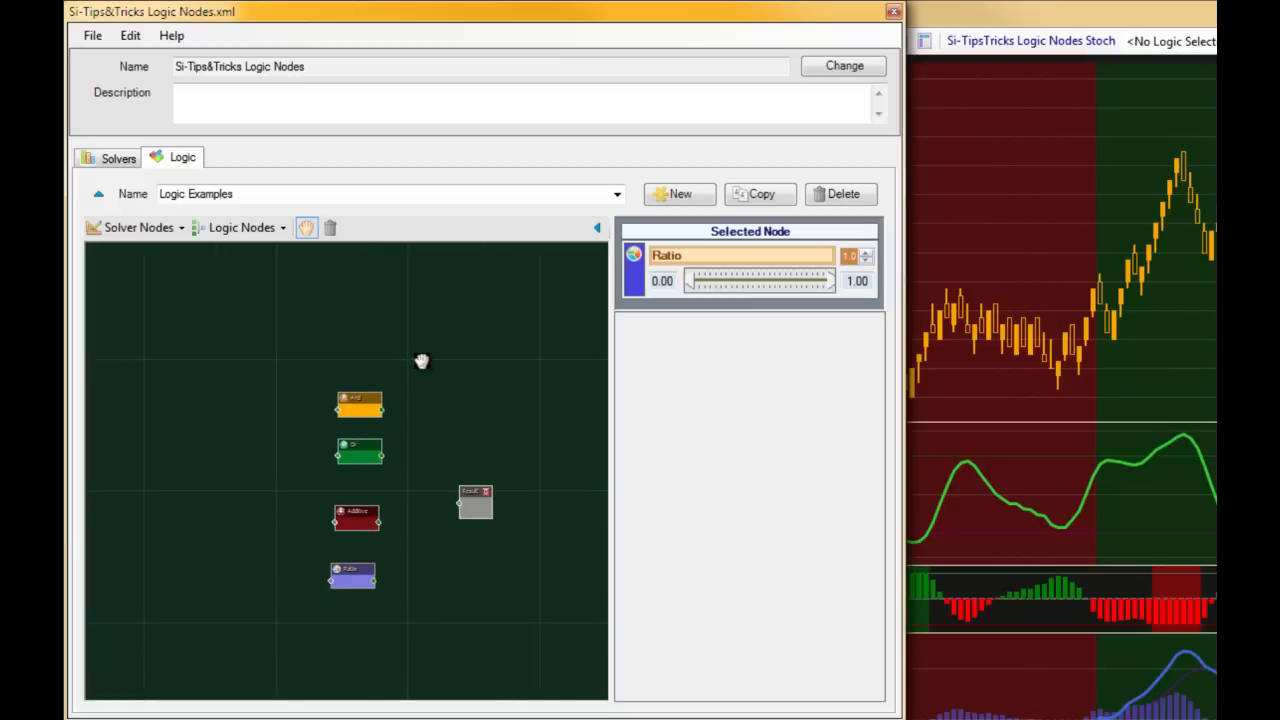
left_click(153, 226)
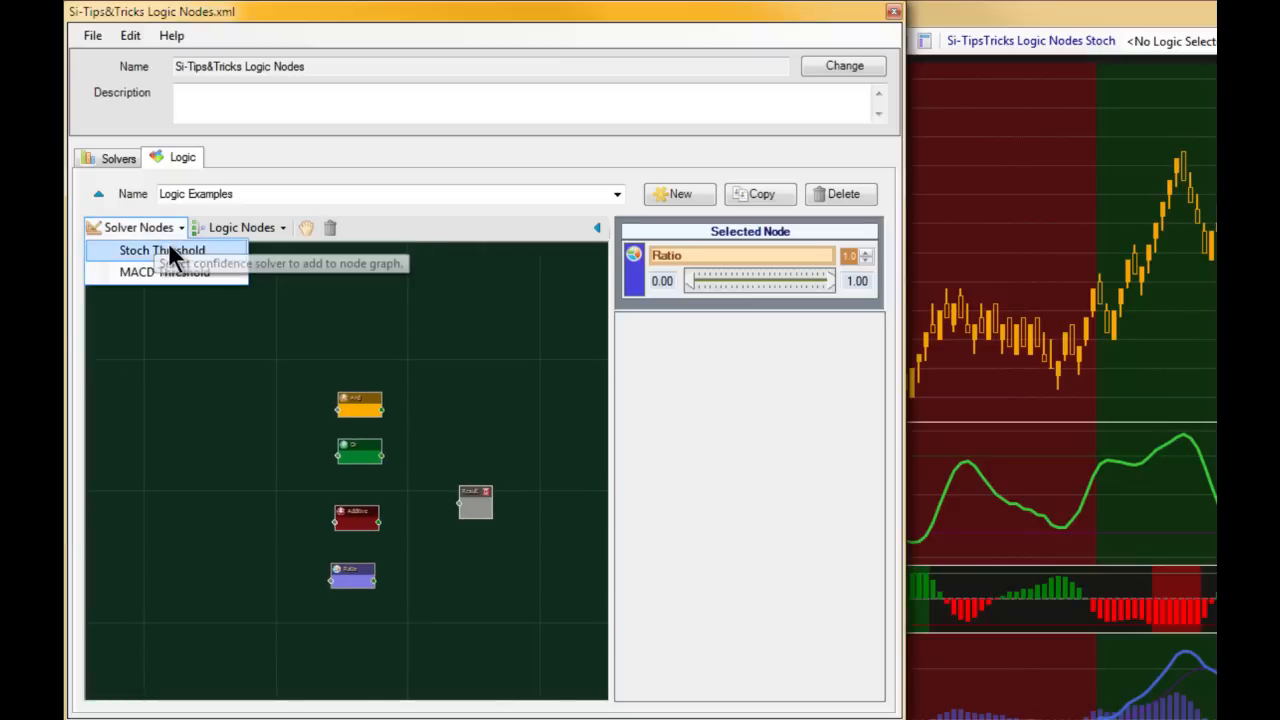
left_click_drag(168, 250, 312, 391)
left_click_drag(370, 480, 234, 440)
left_click(147, 228)
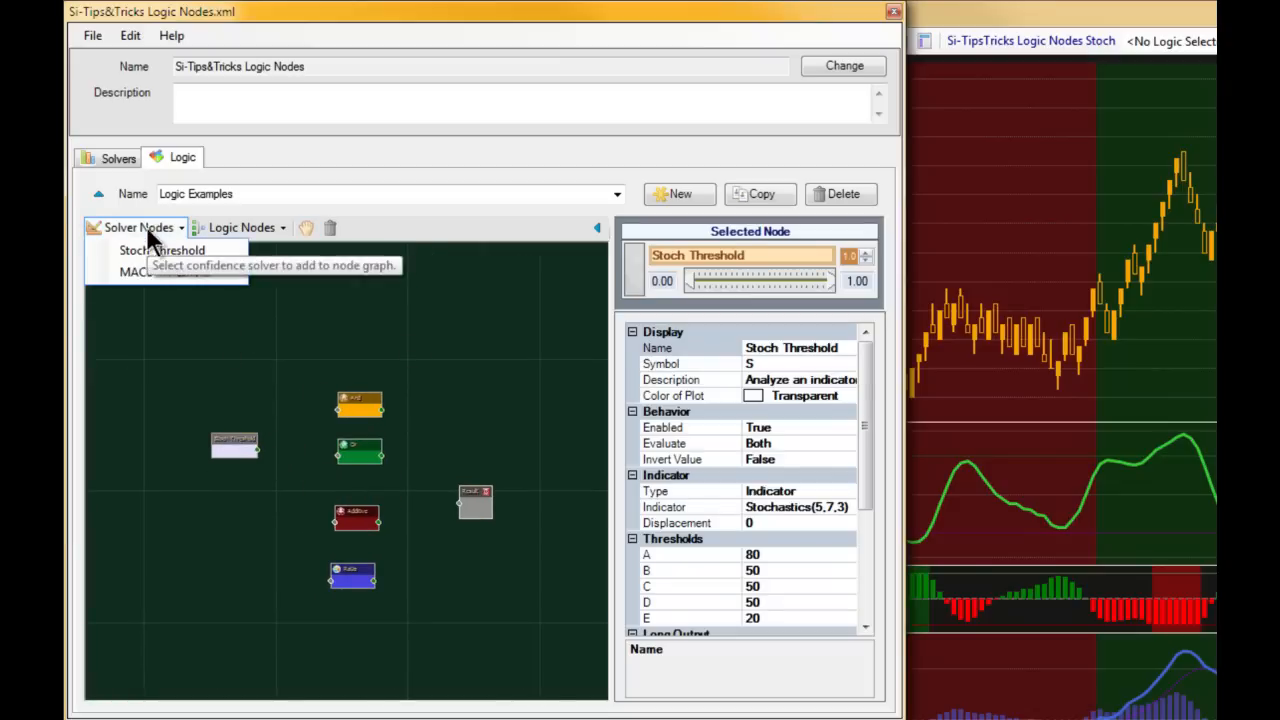
left_click_drag(166, 272, 231, 481)
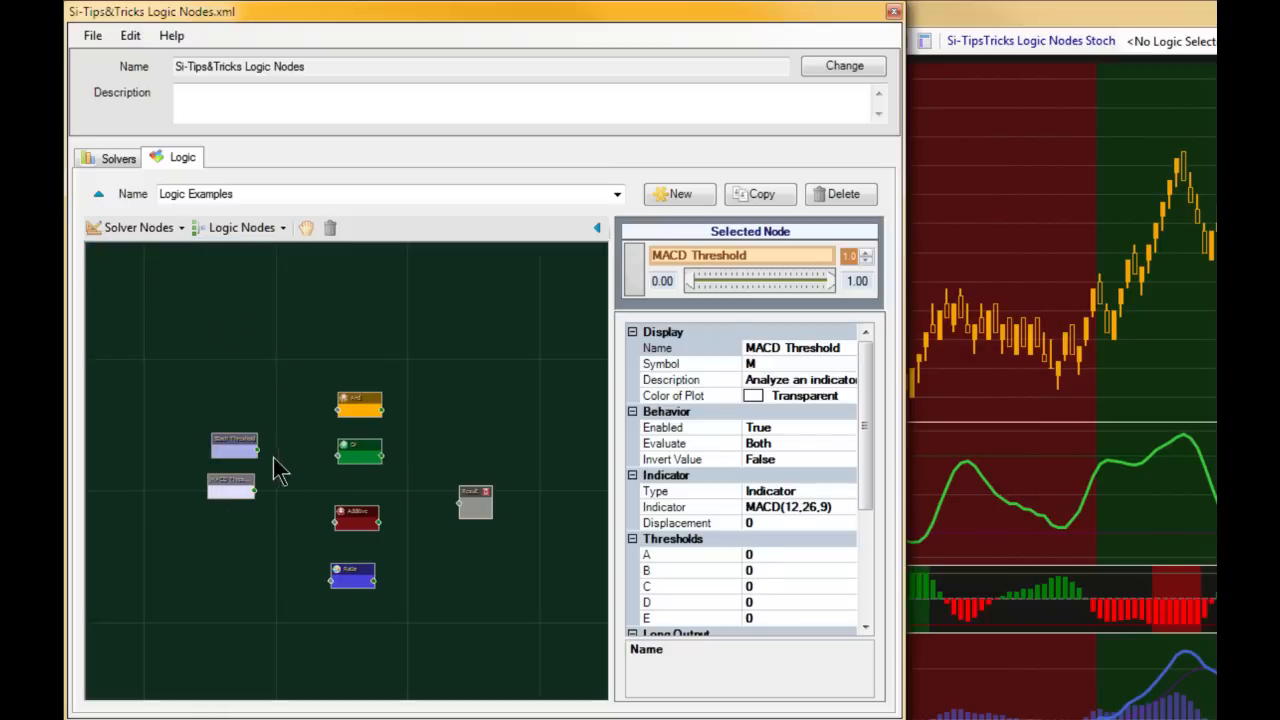
- Connect the Stoch Threshold output to the inputs of the And, Or, Additive and Ratio nodes
scroll(367, 491, "up", 2)
scroll(367, 491, "up", 1)
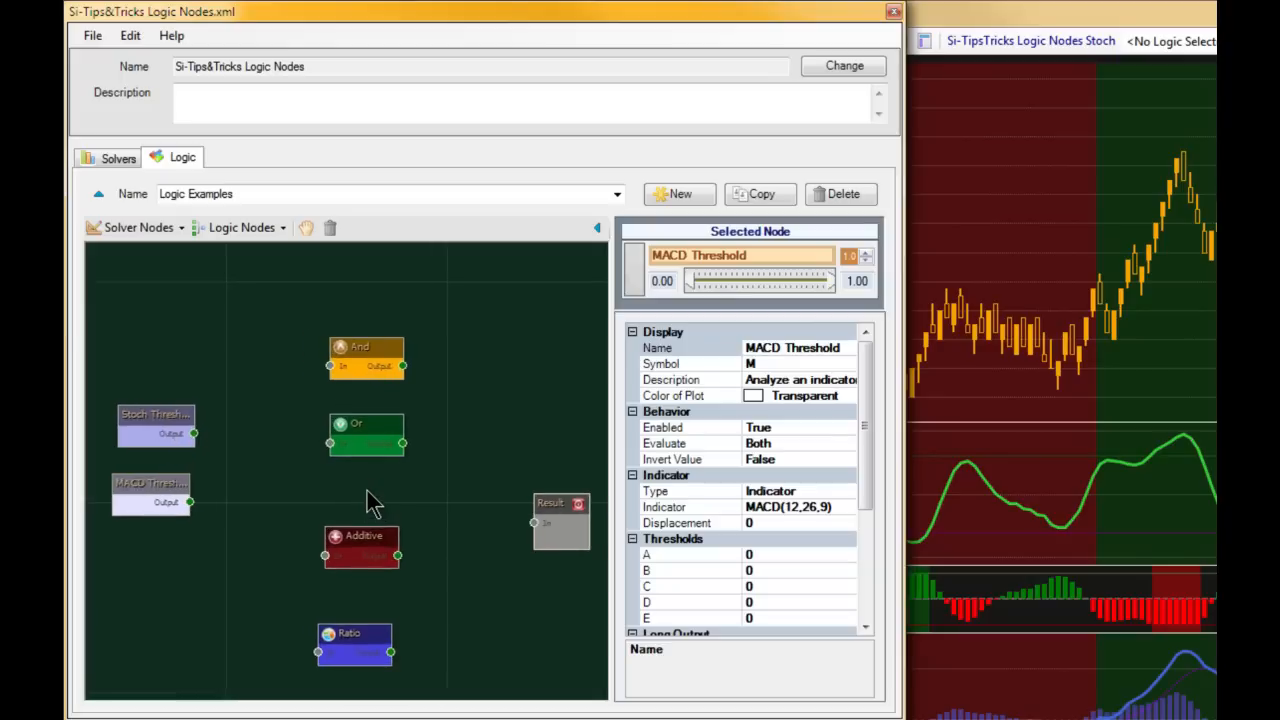
left_click_drag(193, 432, 331, 364)
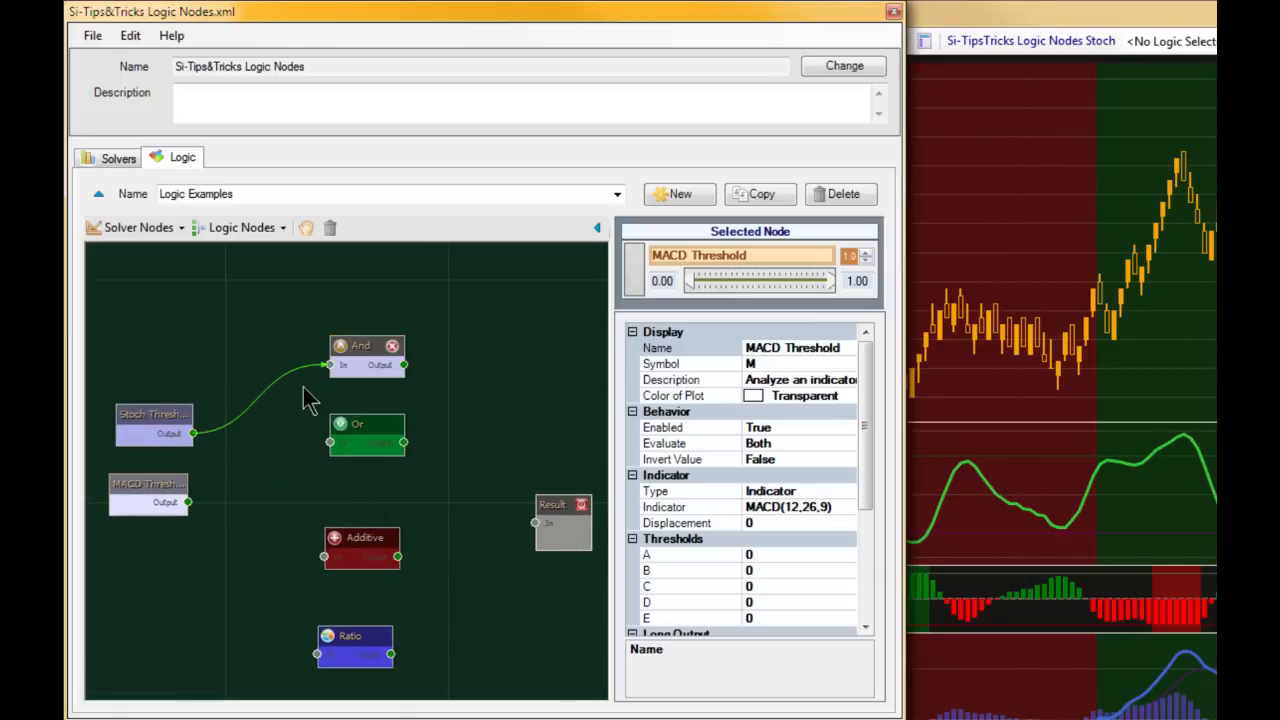
left_click_drag(193, 432, 330, 441)
left_click_drag(193, 432, 323, 556)
left_click_drag(193, 432, 316, 654)
- Connect the MACD Threshold output to free inputs on the And, Or and Additive nodes
left_click_drag(192, 502, 330, 379)
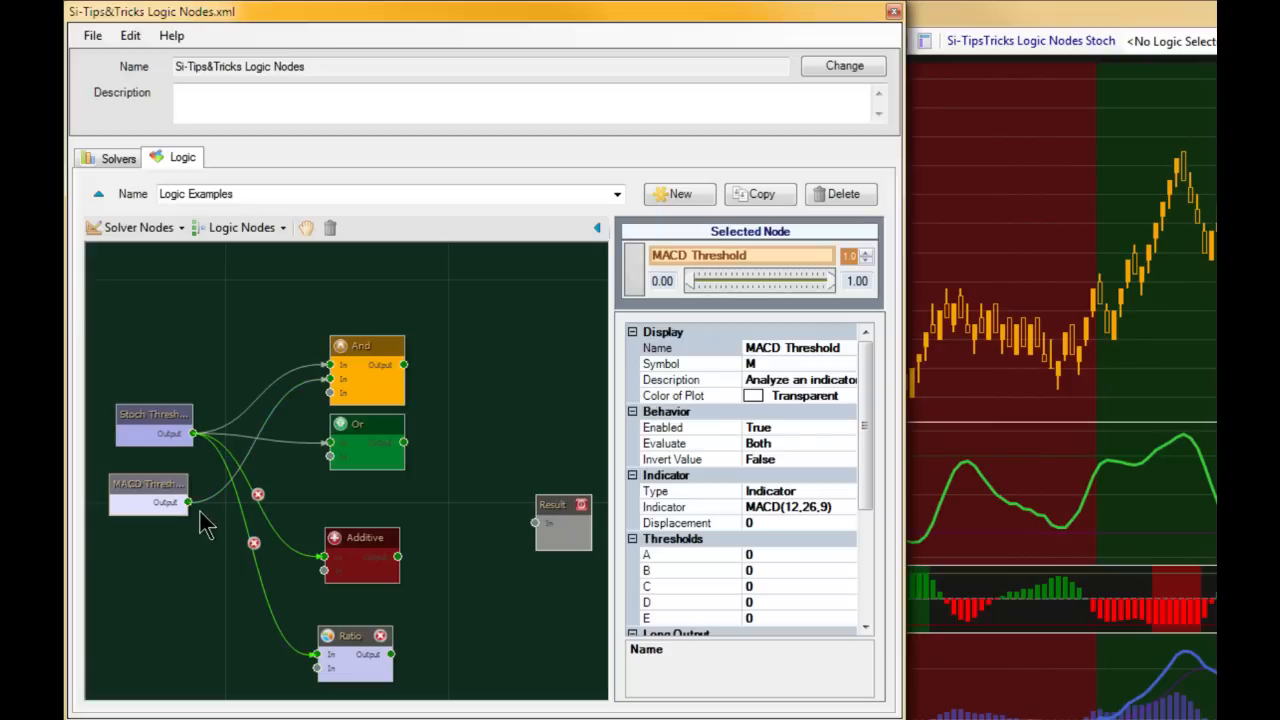
left_click_drag(189, 502, 329, 457)
left_click_drag(192, 502, 325, 571)
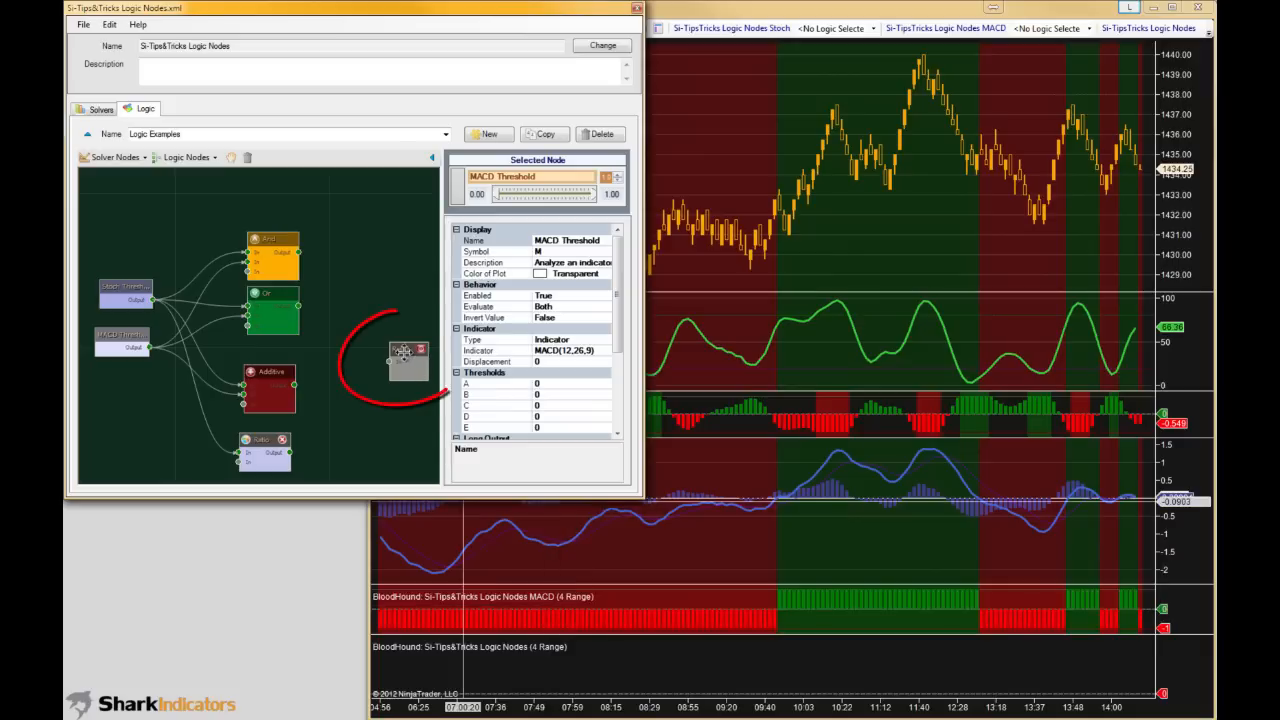
- Connect the And node's output to the Result node's input
left_click_drag(402, 349, 388, 340)
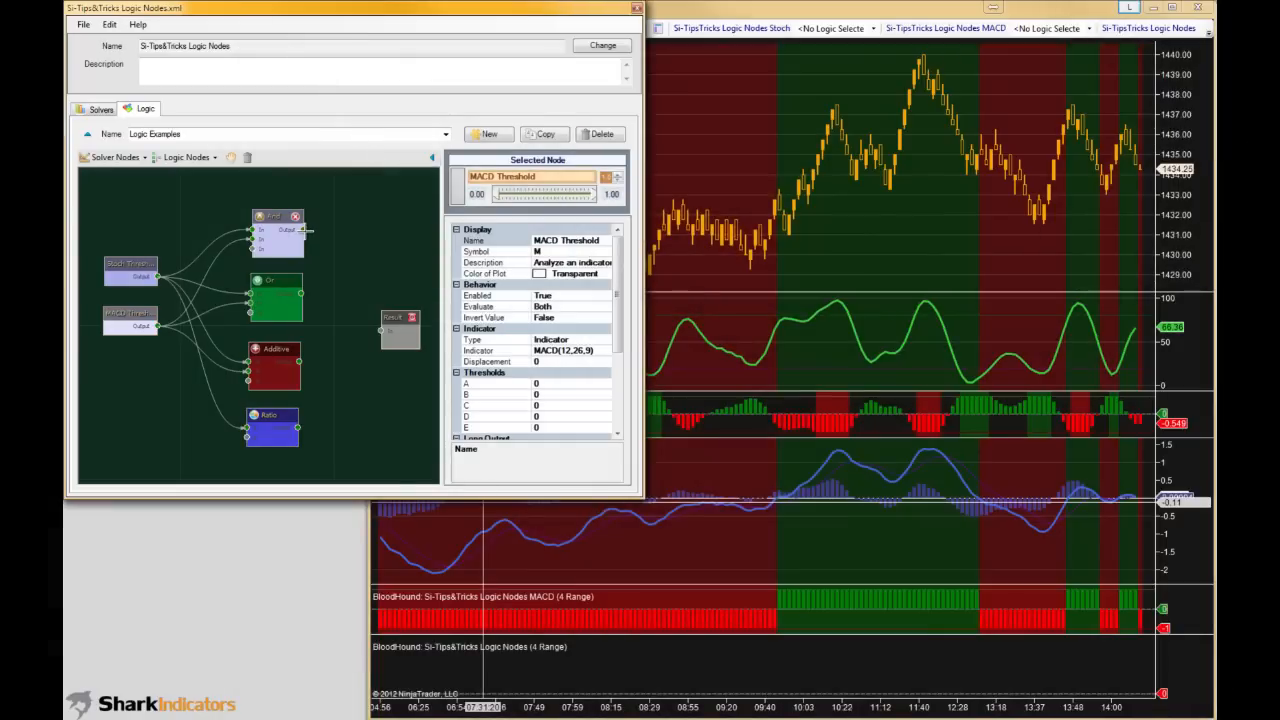
left_click_drag(303, 230, 368, 317)
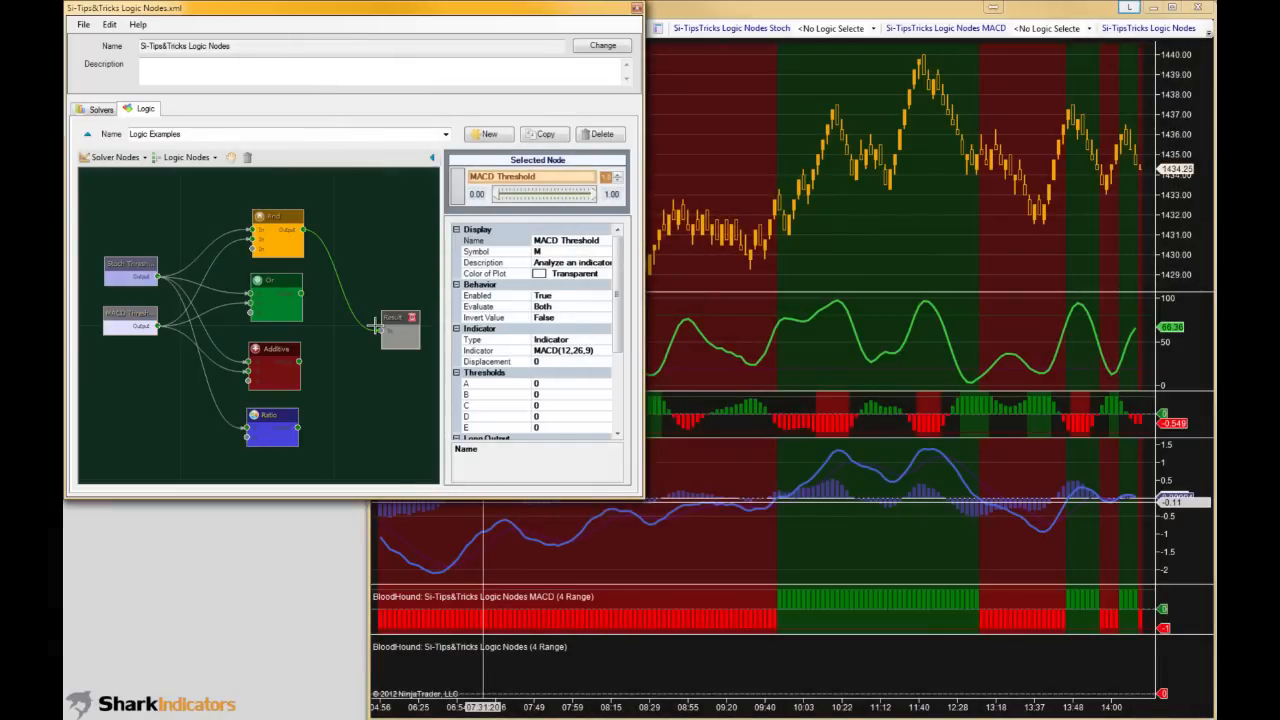
left_click_drag(378, 333, 384, 330)
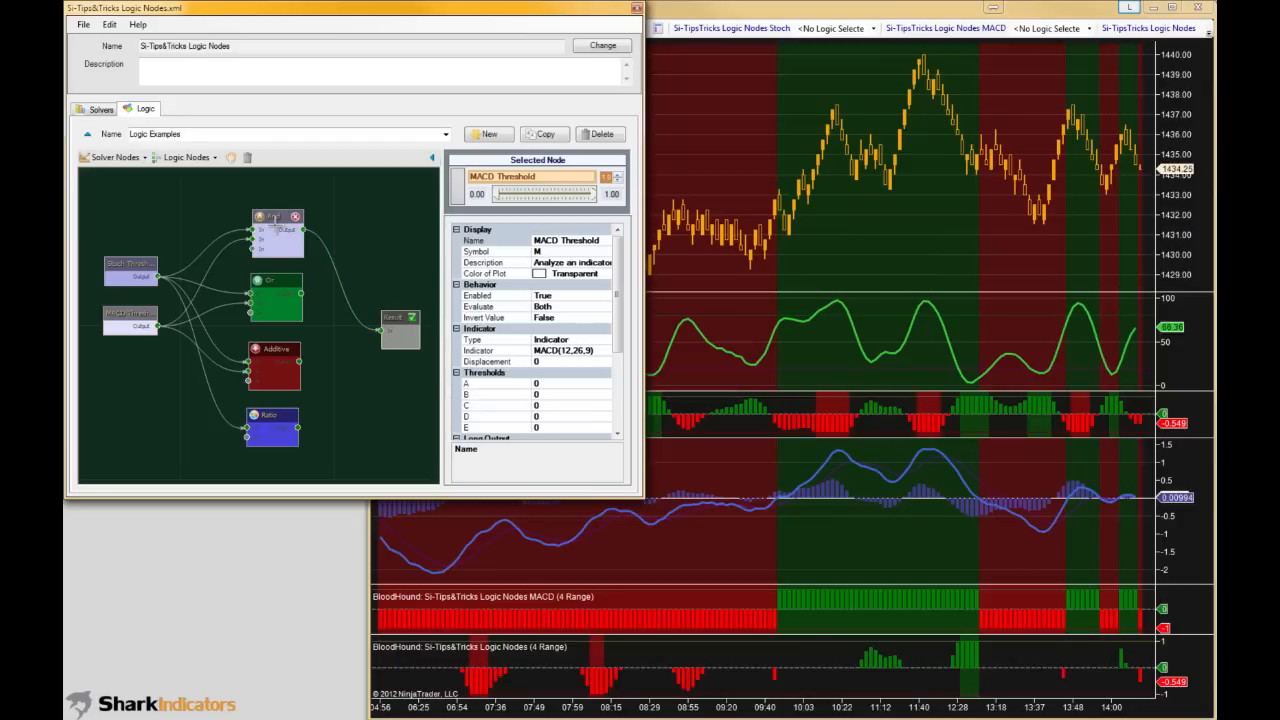
- Examine the And node's final output on the chart against the Stochastics and MACD solver signals
left_click(275, 220)
left_click(812, 655)
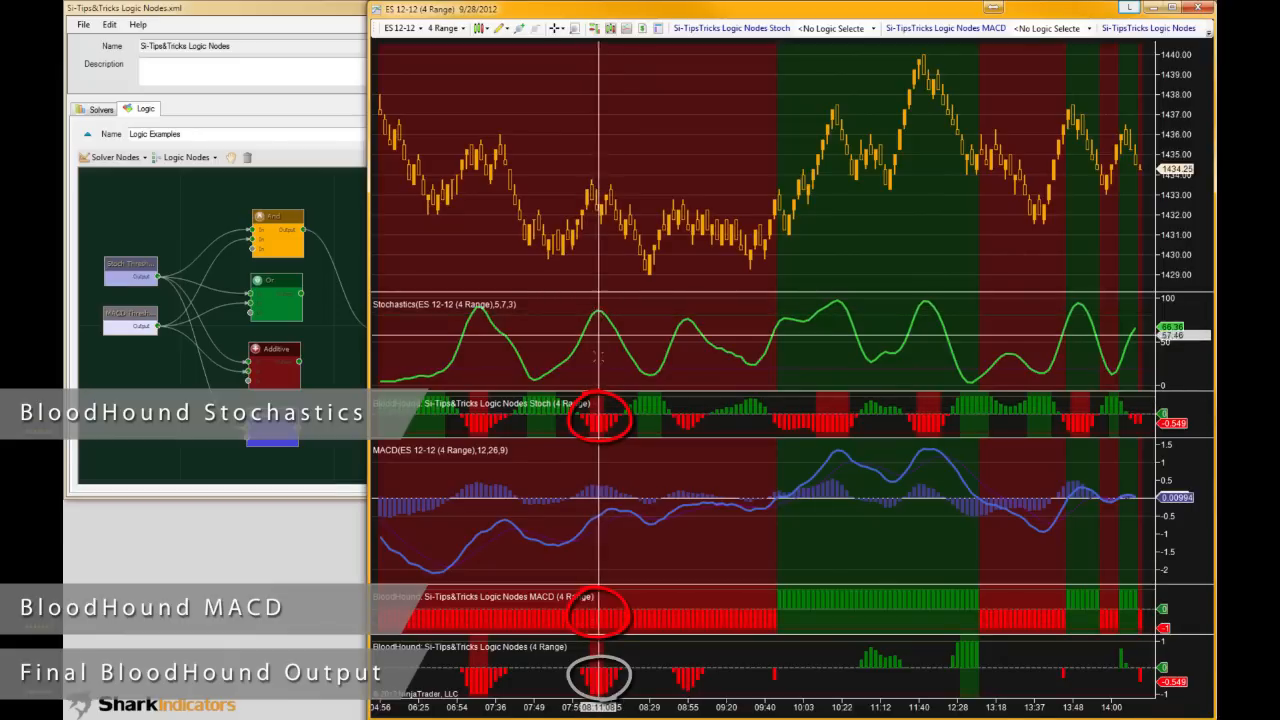
left_click(130, 261)
left_click(118, 310)
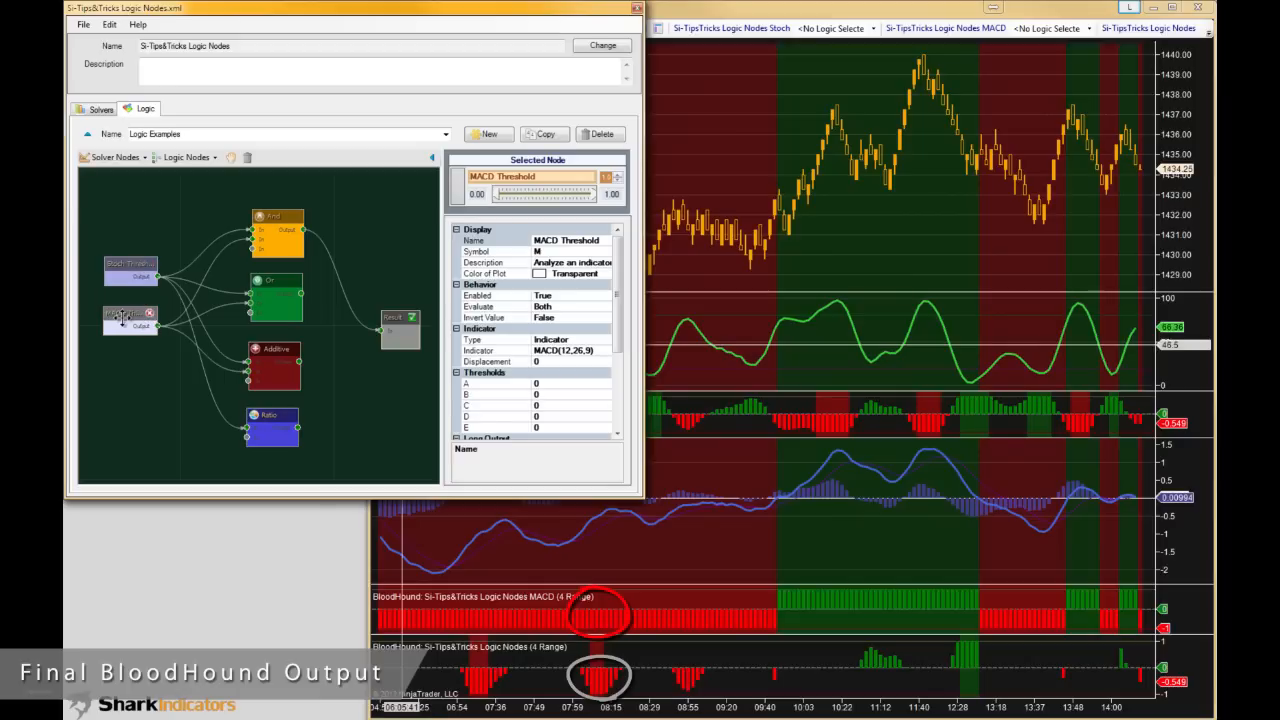
left_click(722, 500)
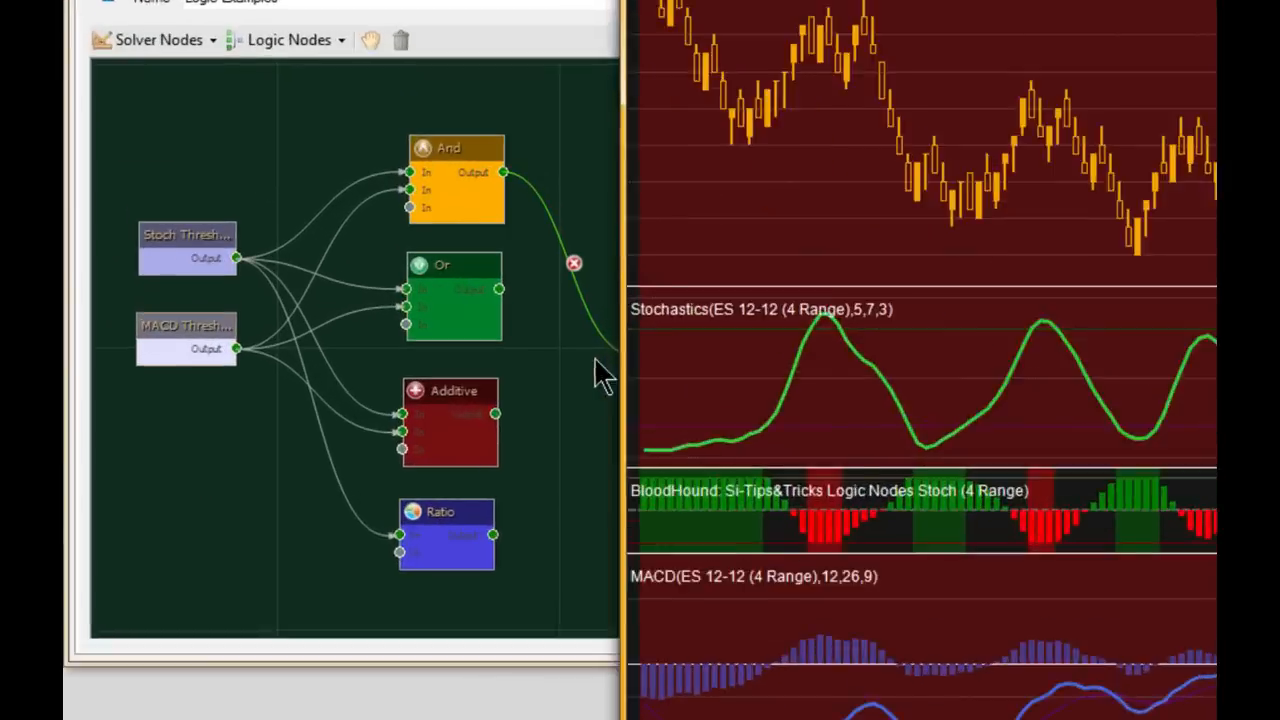
- Connect the Or node's output to the Result node in place of the And node, and review its output on the chart
left_click(345, 326)
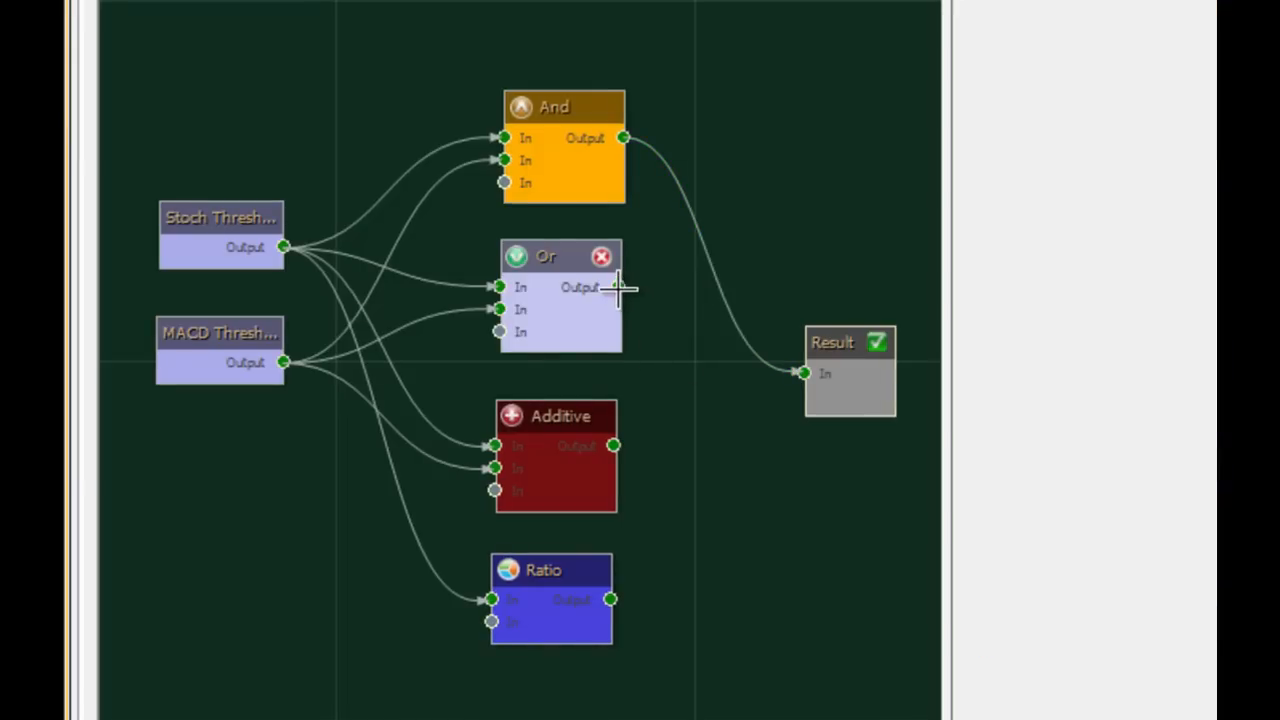
left_click_drag(619, 288, 770, 383)
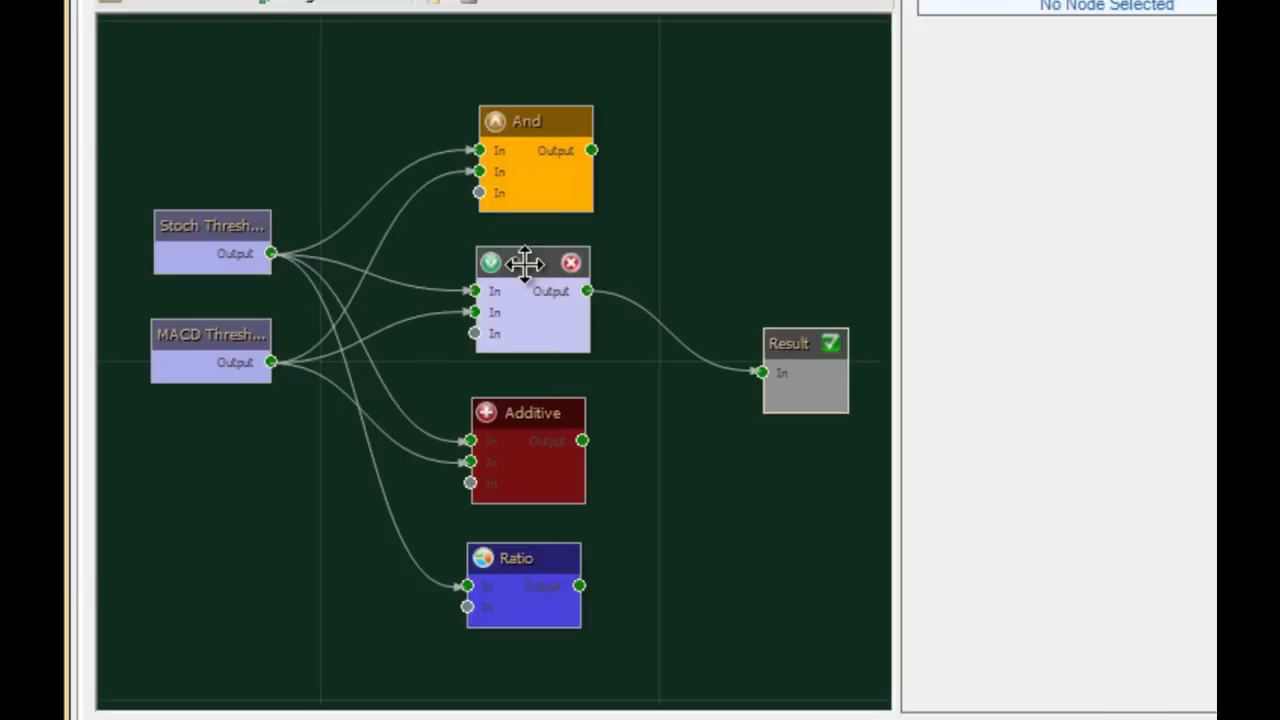
left_click(551, 256)
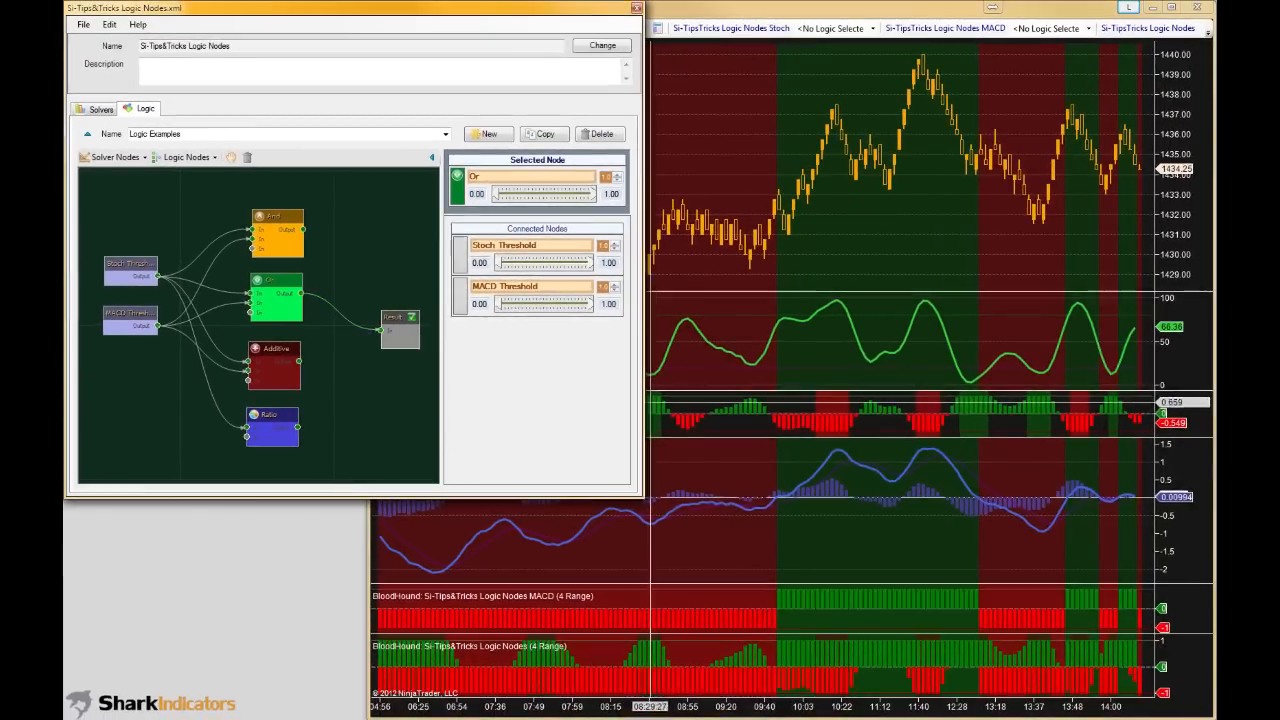
left_click(744, 428)
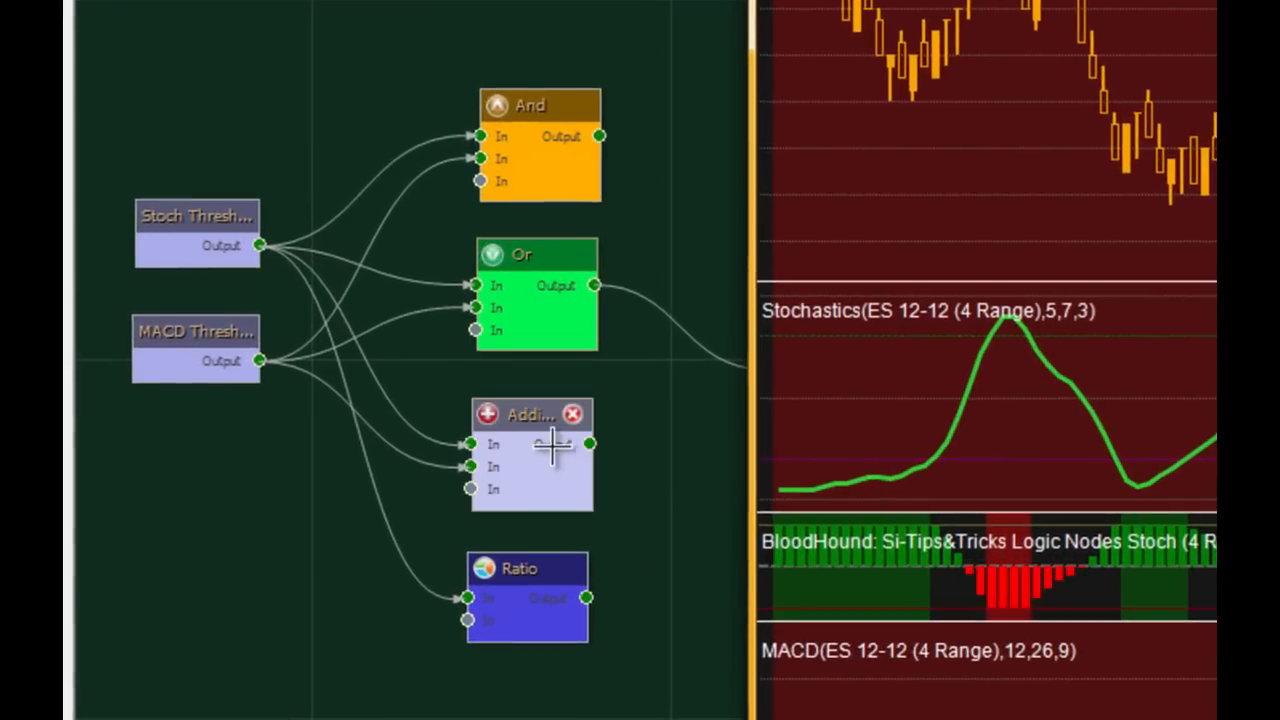
- Connect the Additive node's output to the Result node in place of the Or node, and review its output on the chart
left_click(529, 420)
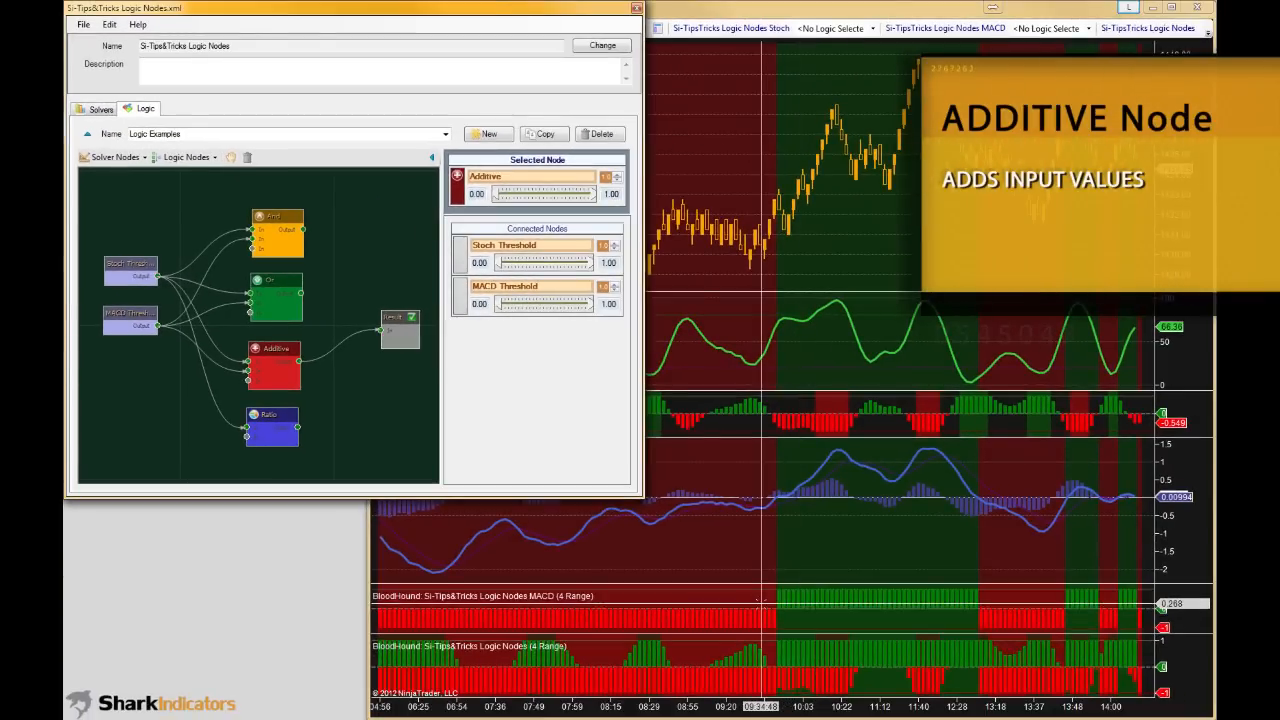
left_click(761, 602)
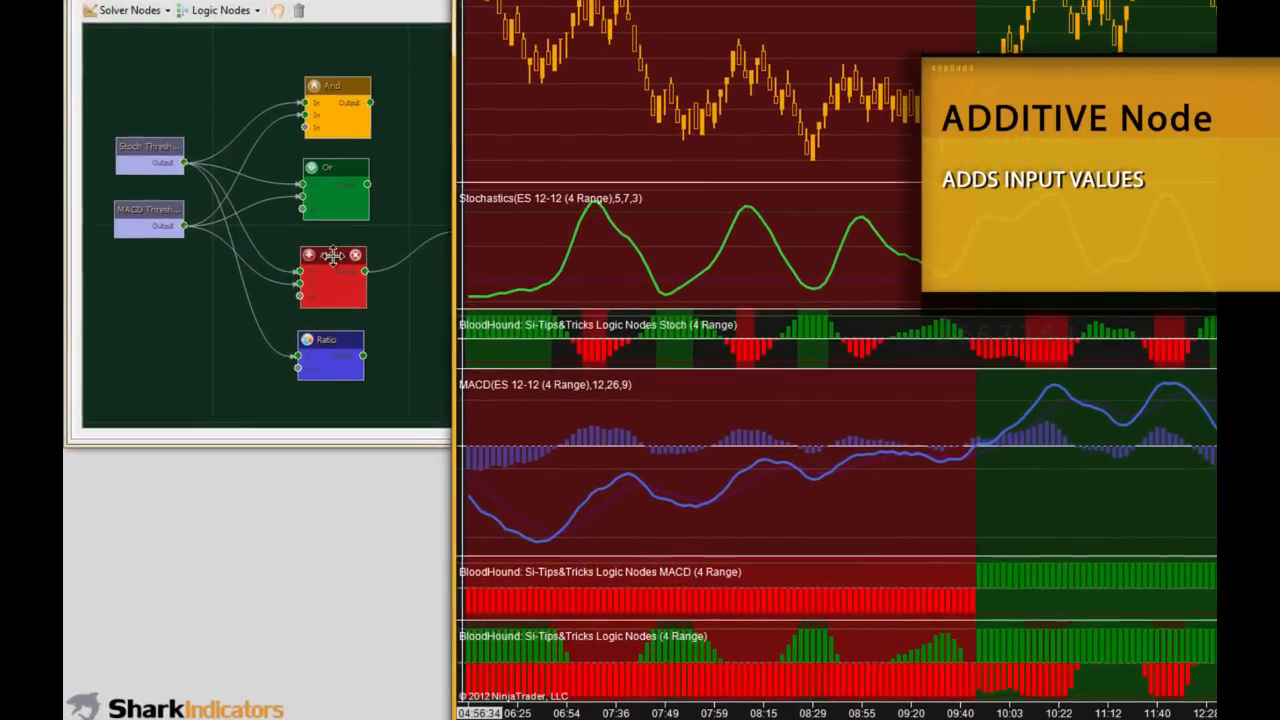
- Set the maximum output of both the Stoch Threshold and MACD Threshold inputs on the Additive node to 0.50
left_click(332, 256)
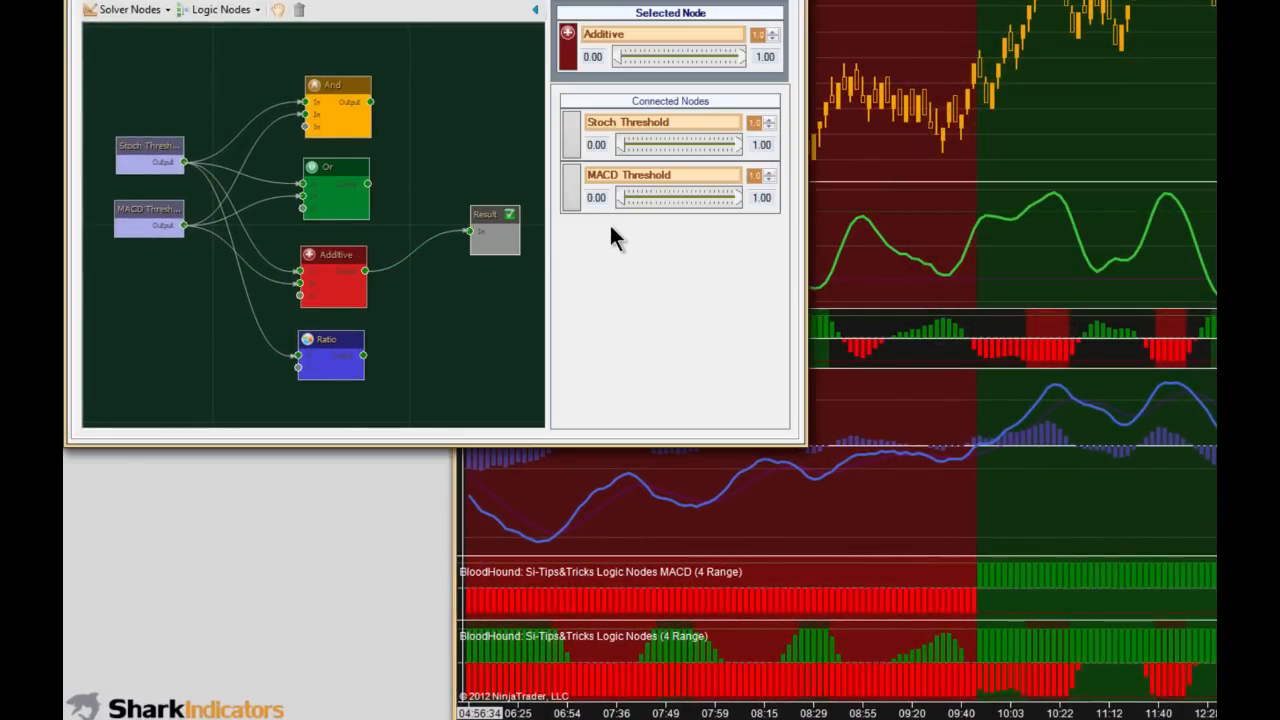
mouse_move(162, 143)
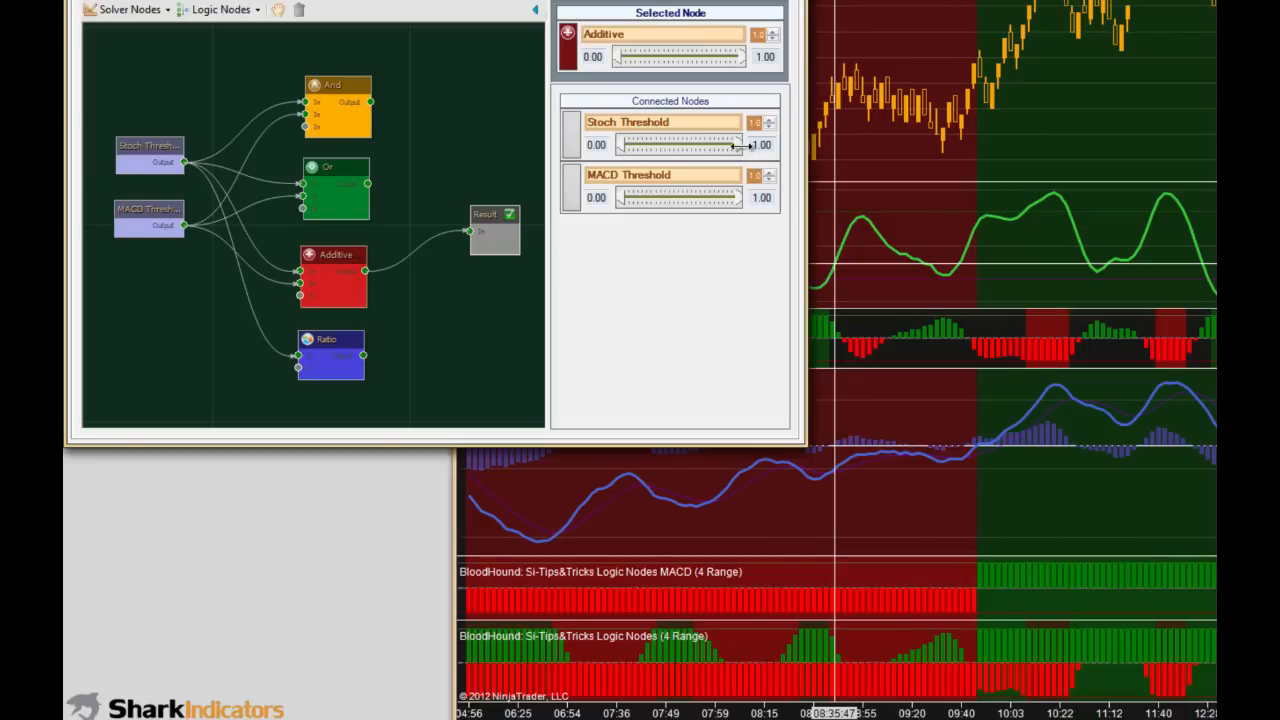
left_click_drag(737, 145, 679, 144)
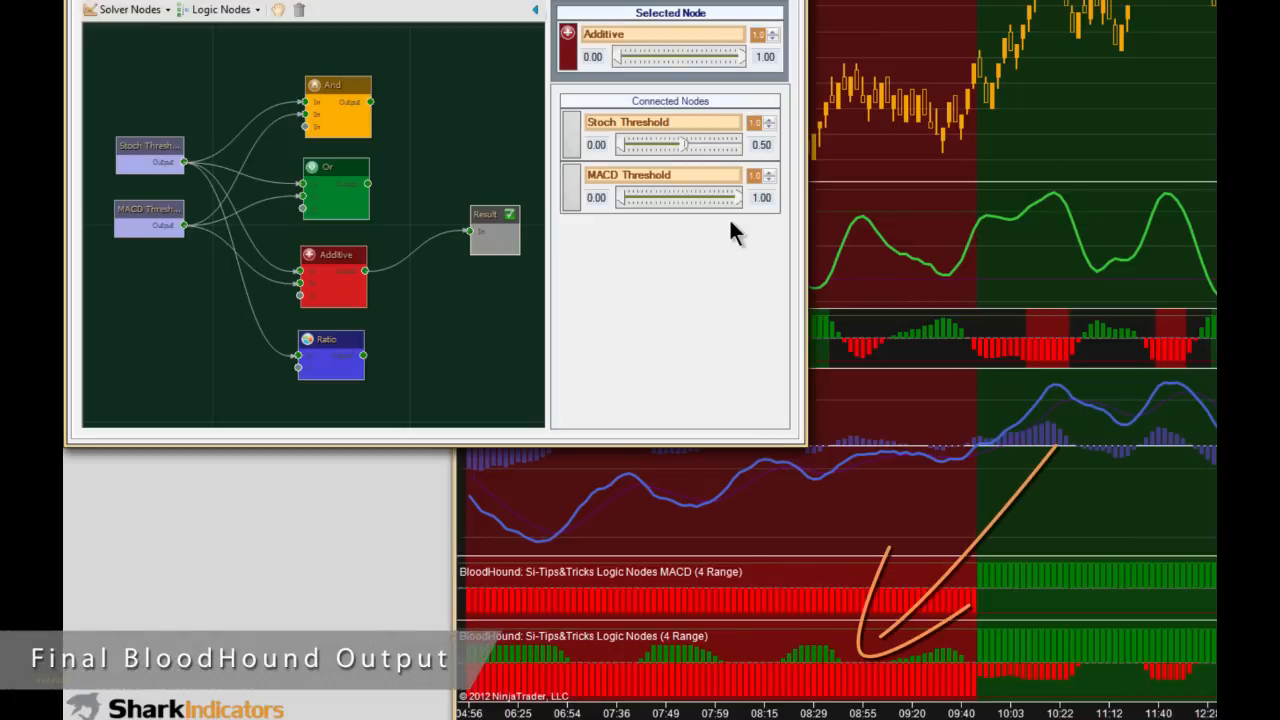
left_click_drag(735, 198, 680, 198)
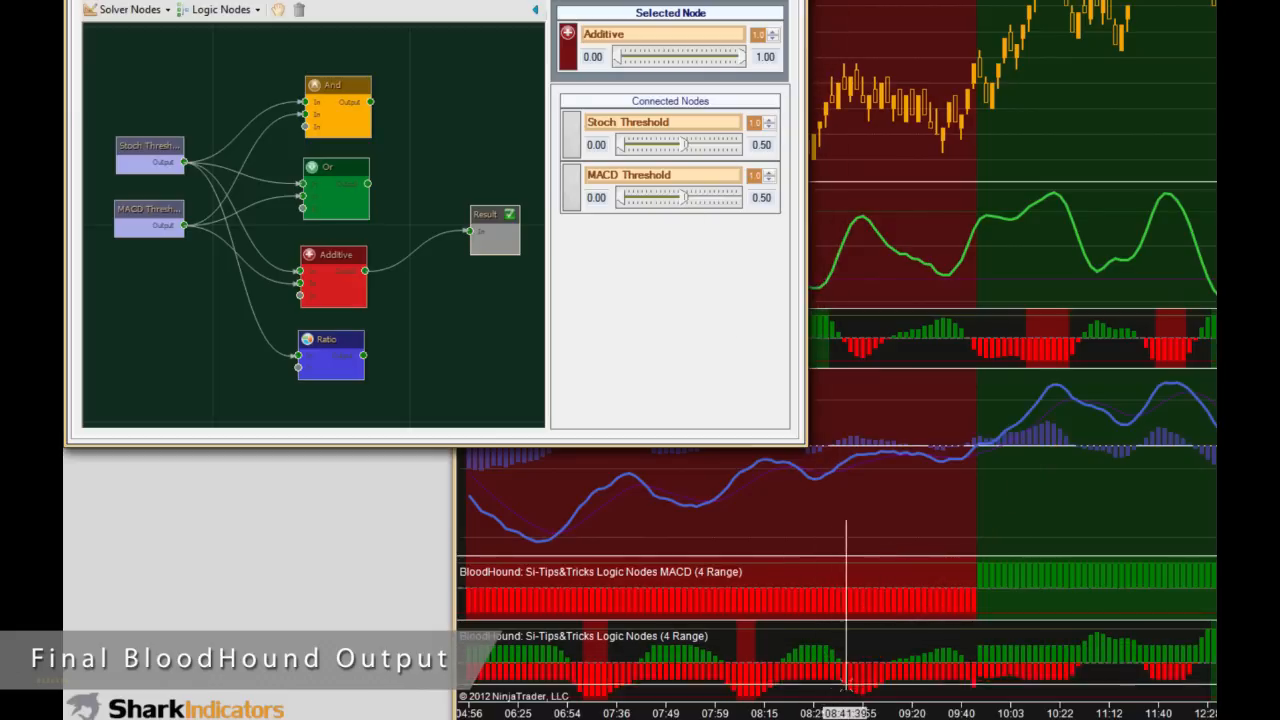
left_click(877, 642)
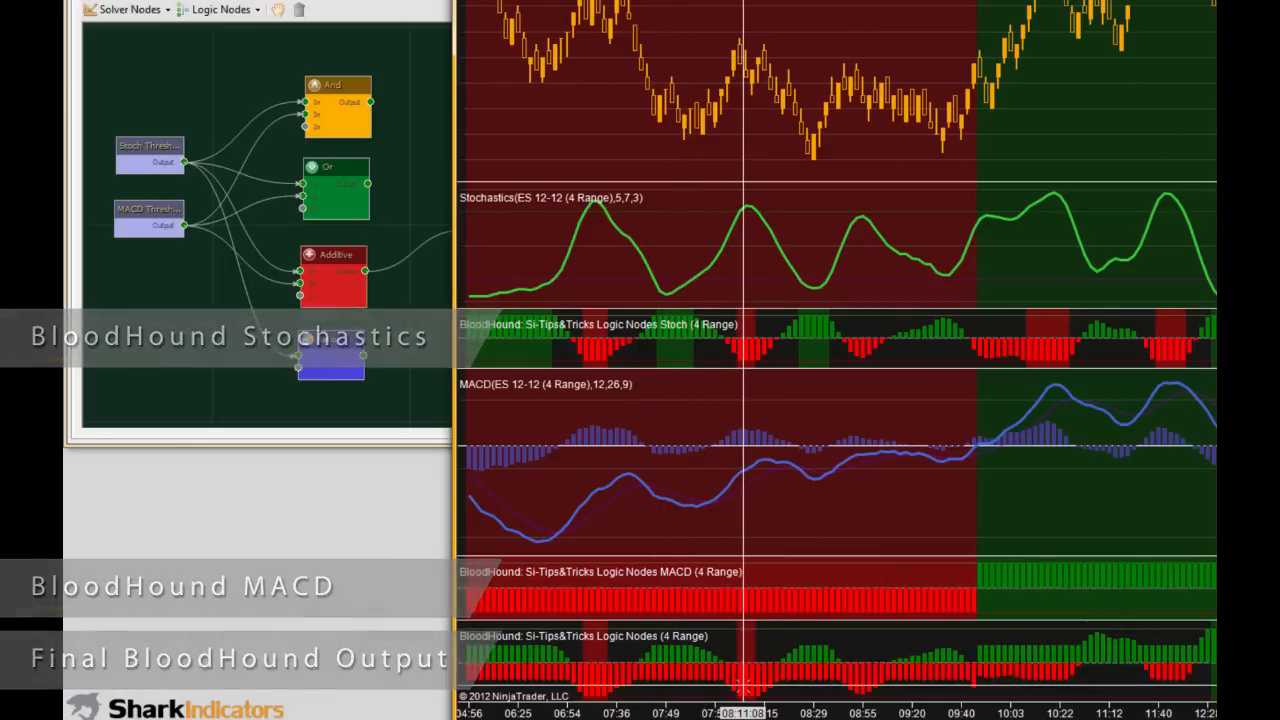
left_click(409, 337)
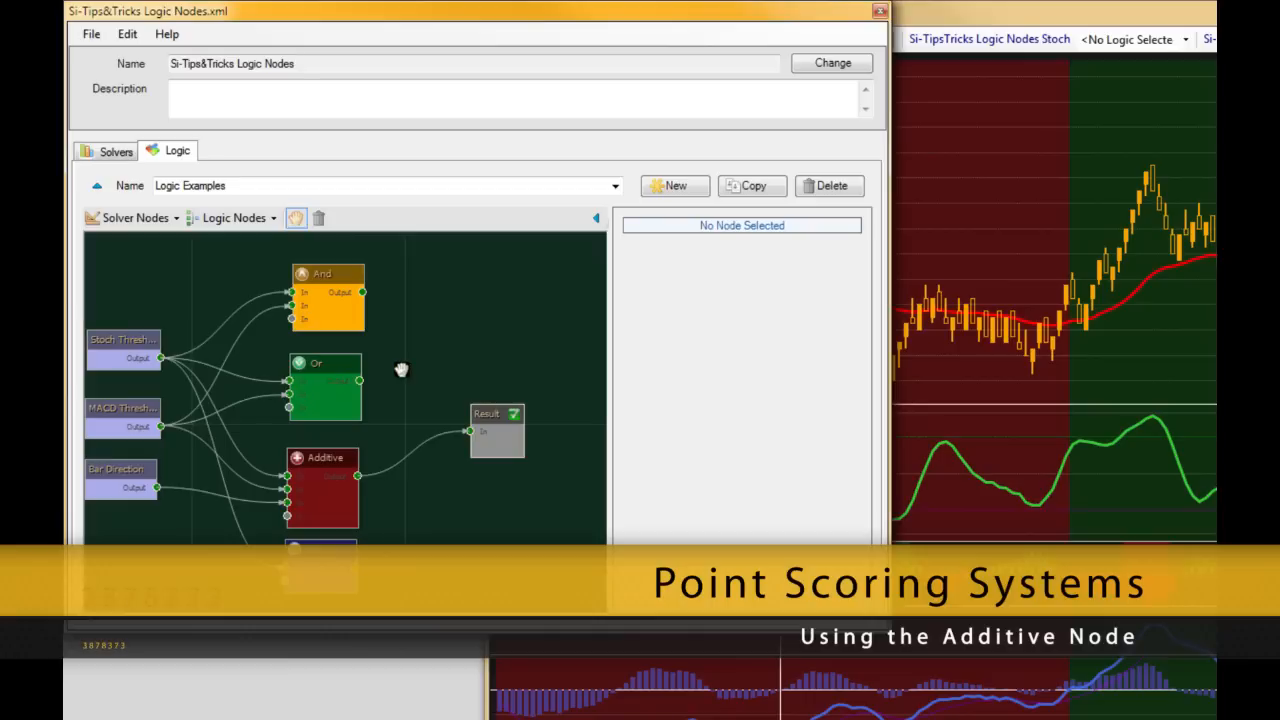
left_click_drag(400, 370, 330, 348)
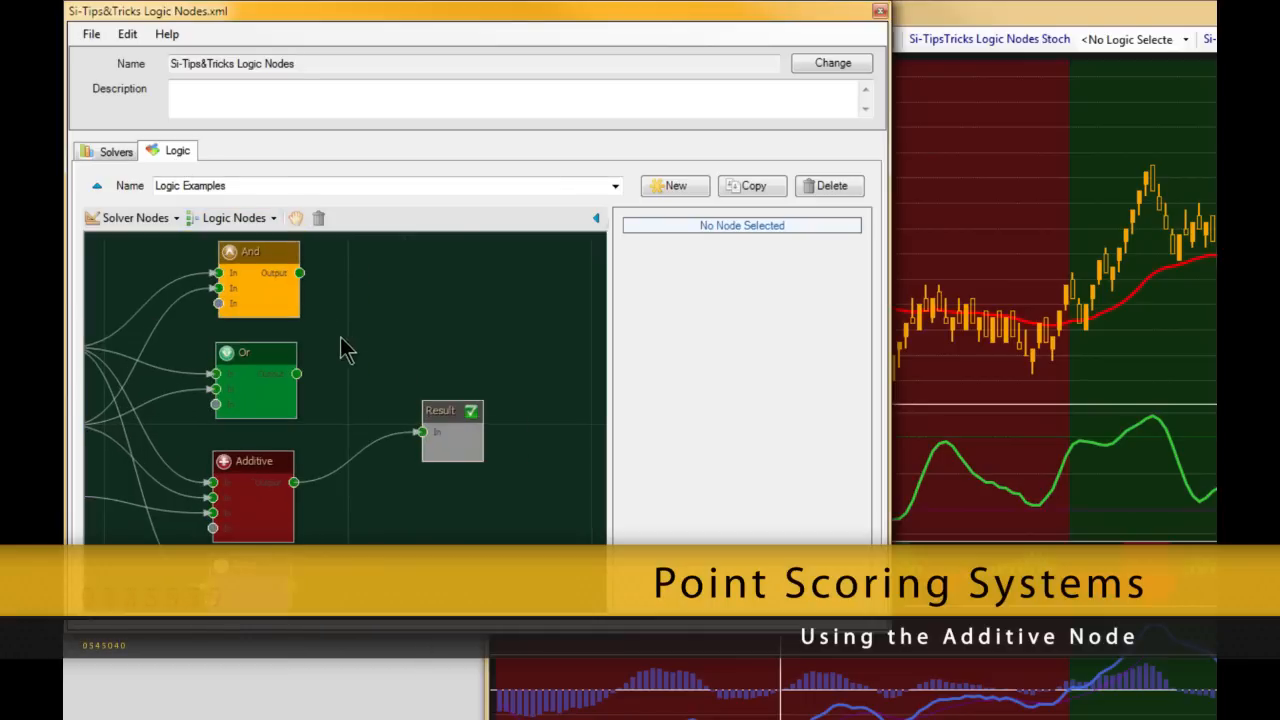
left_click(296, 218)
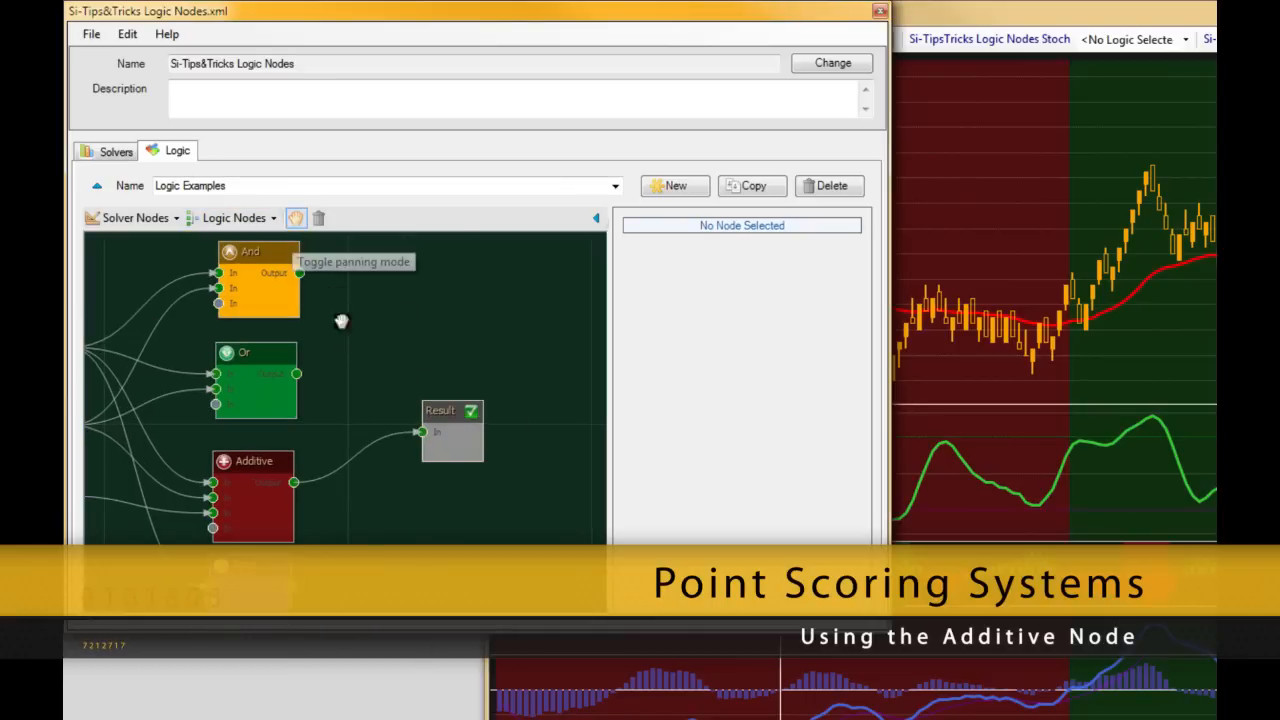
- Add a Close/EMA30 Comp solver node, place it below Bar Direction, and connect its output to the Additive node
left_click_drag(337, 366, 420, 373)
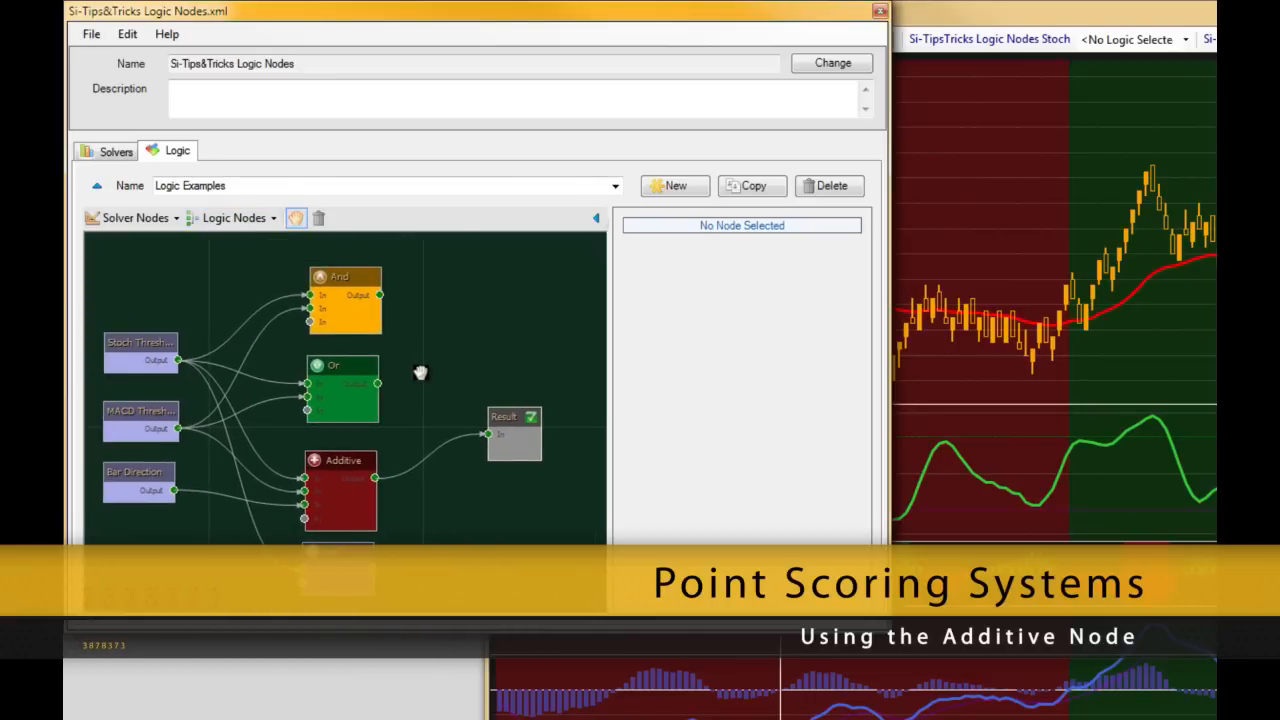
scroll(420, 373, "down", 2)
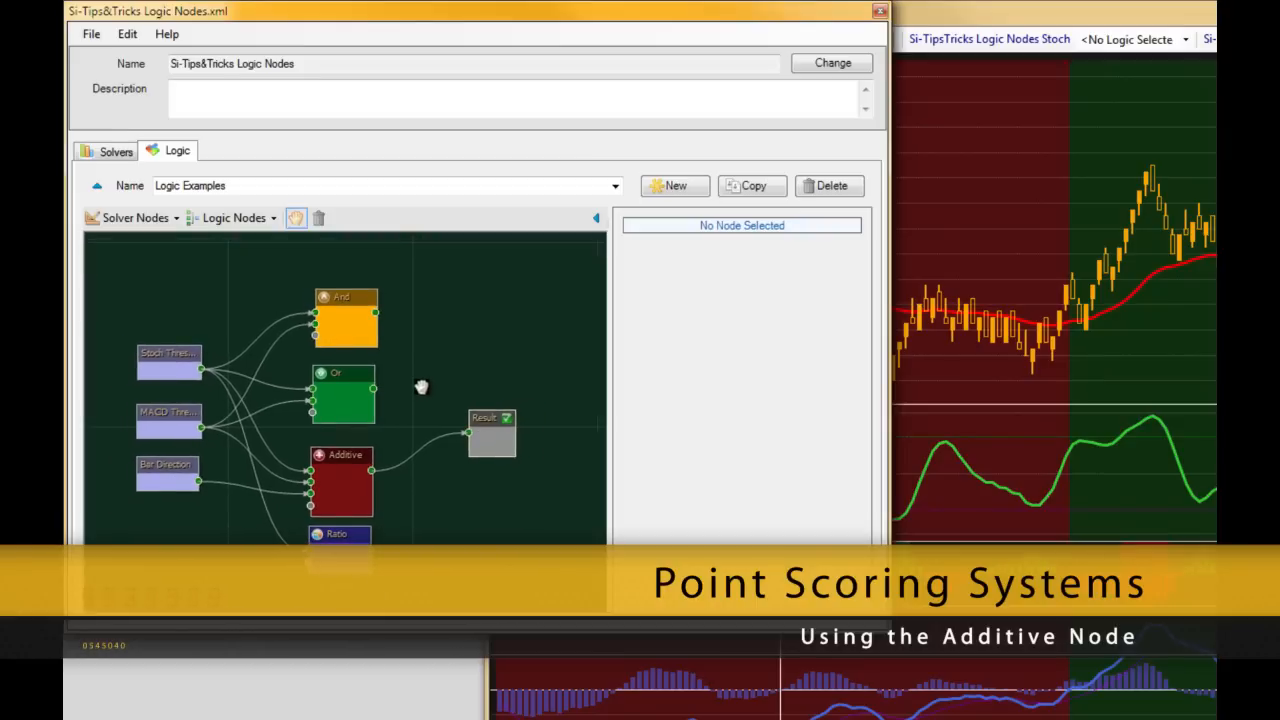
left_click_drag(421, 387, 429, 381)
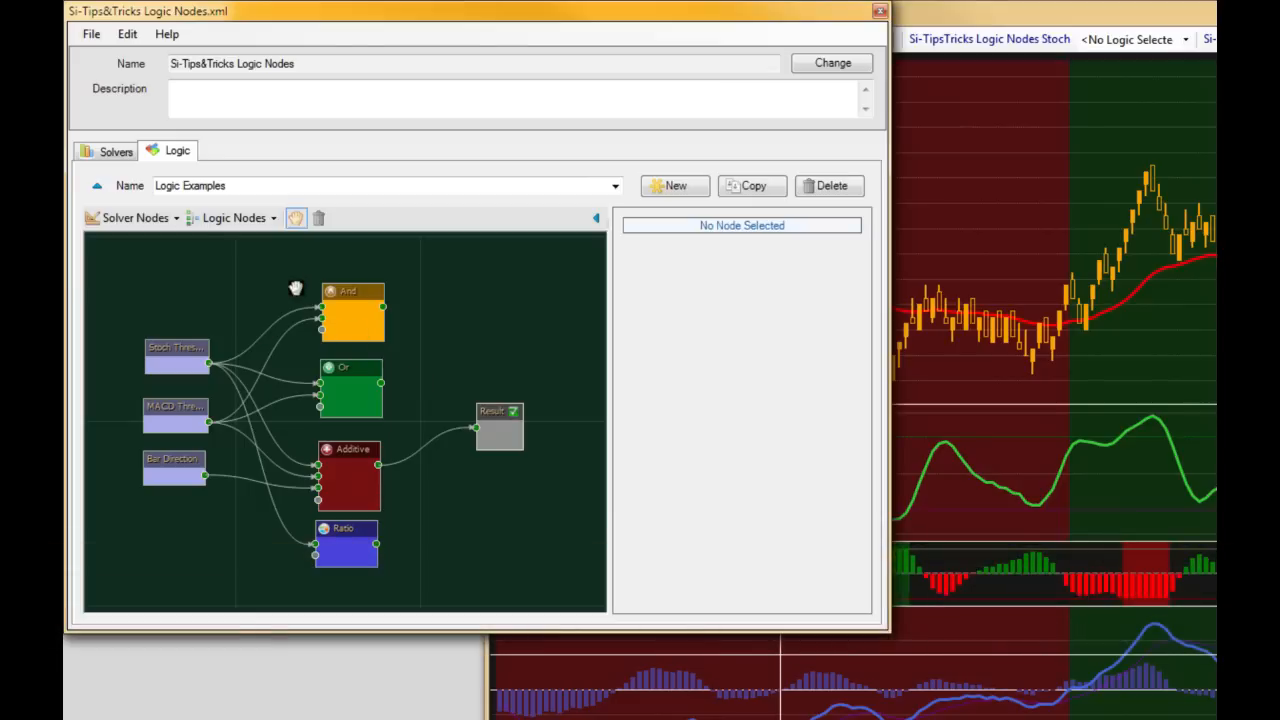
left_click(165, 217)
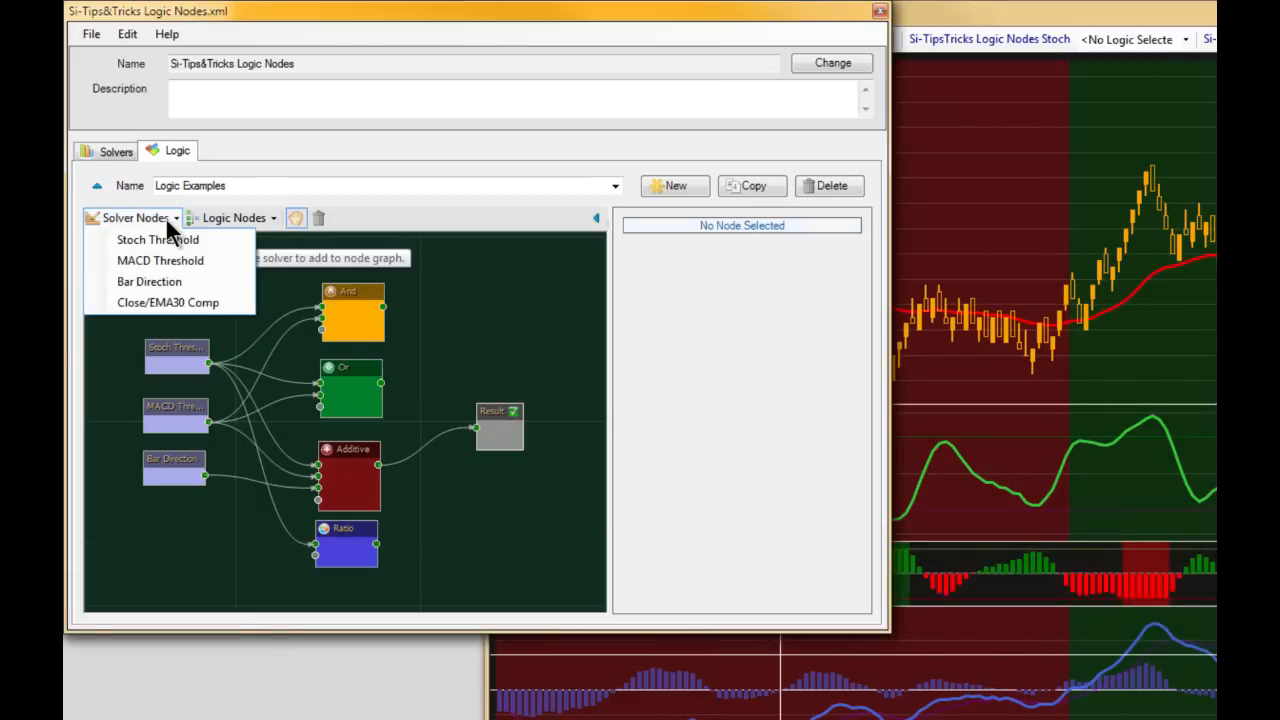
left_click(138, 311)
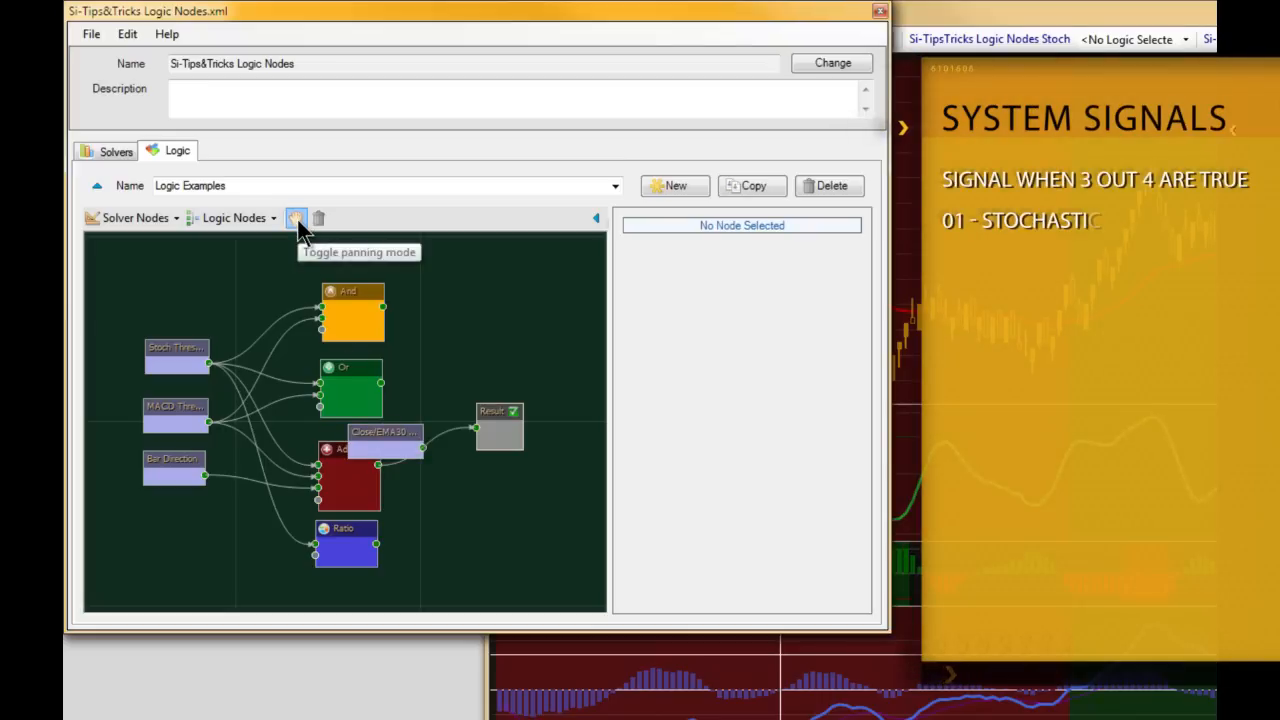
left_click_drag(379, 434, 160, 512)
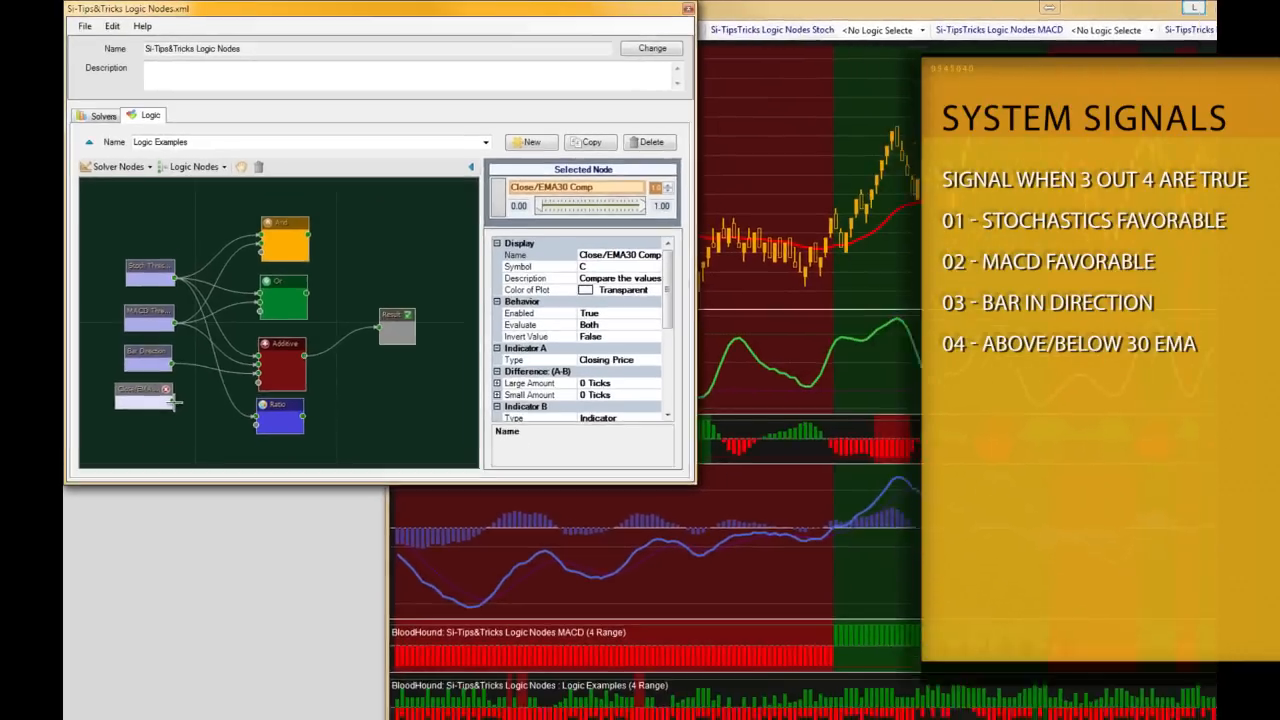
left_click_drag(193, 471, 276, 458)
left_click_drag(243, 368, 245, 366)
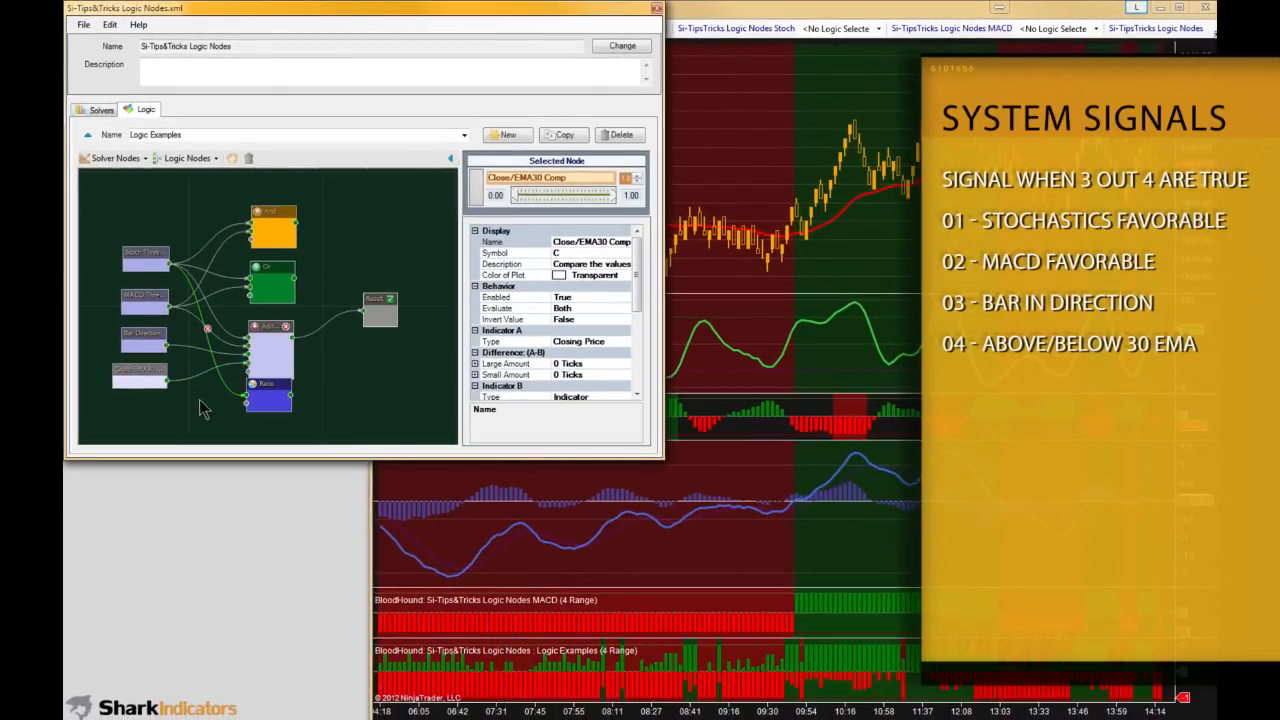
- Set the maximum output of the Close/EMA30 Comp input on the Additive node to 0.34
left_click(263, 326)
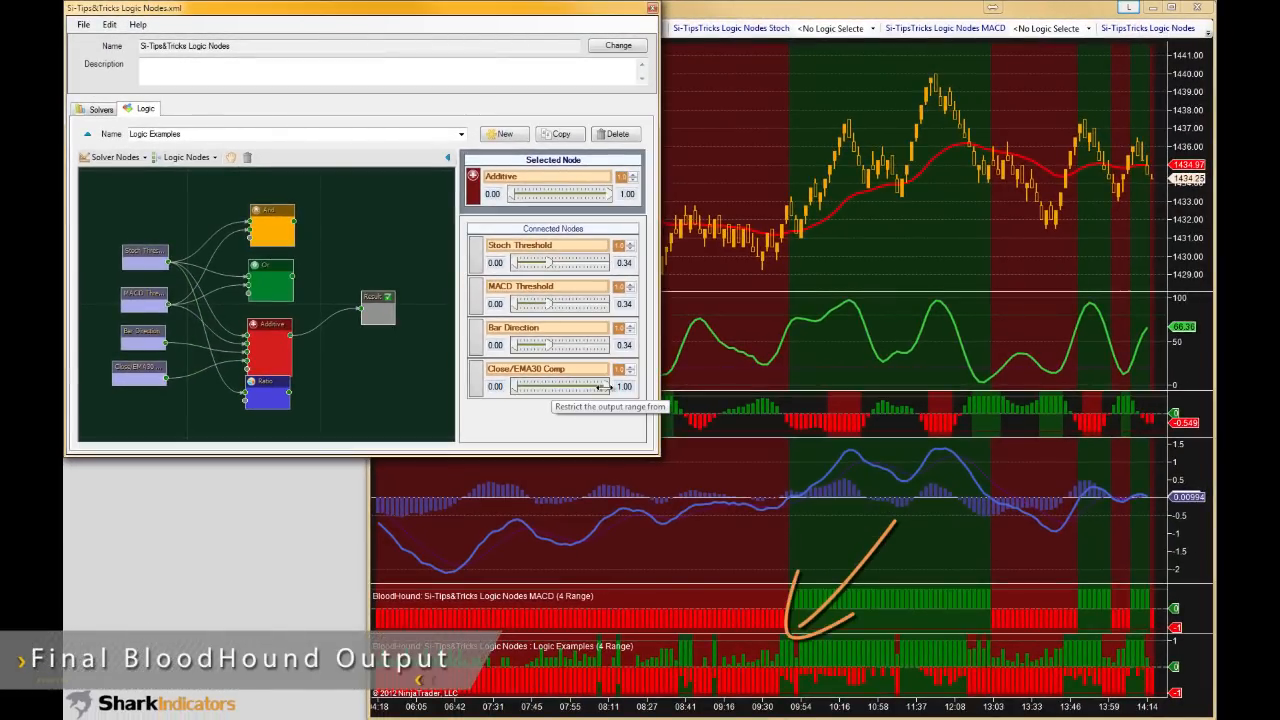
left_click_drag(603, 387, 551, 386)
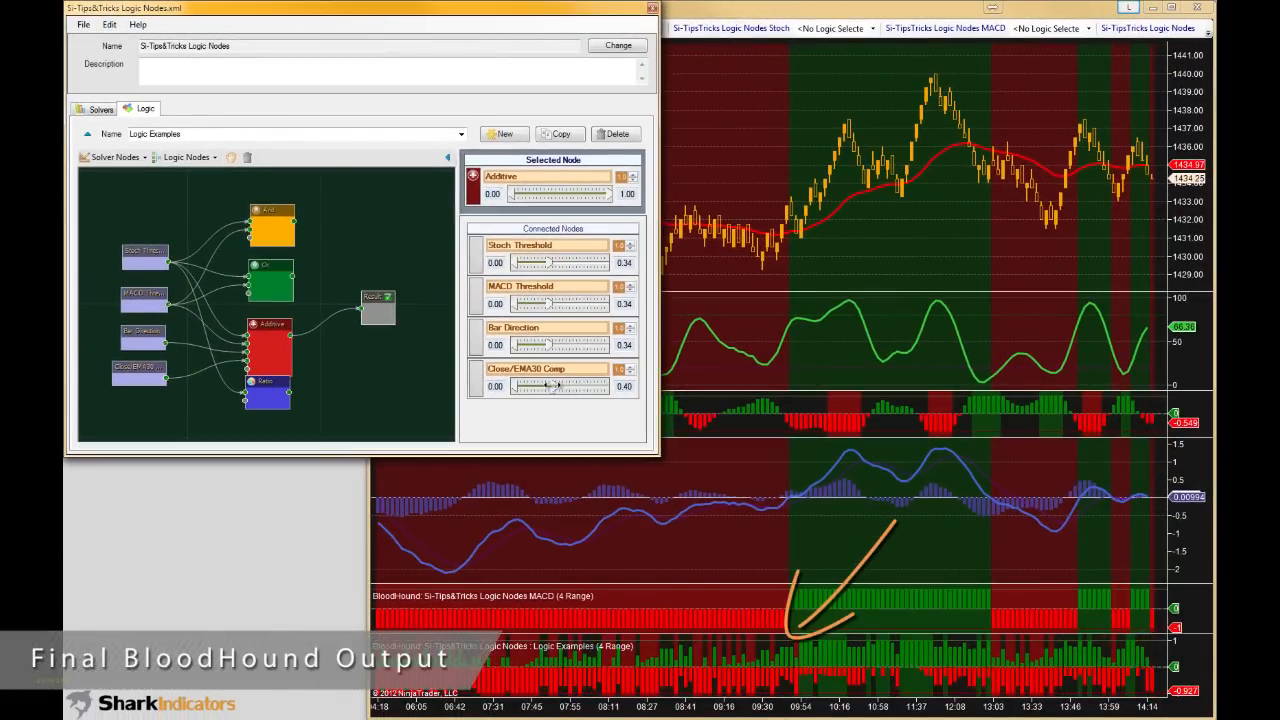
left_click_drag(549, 386, 545, 386)
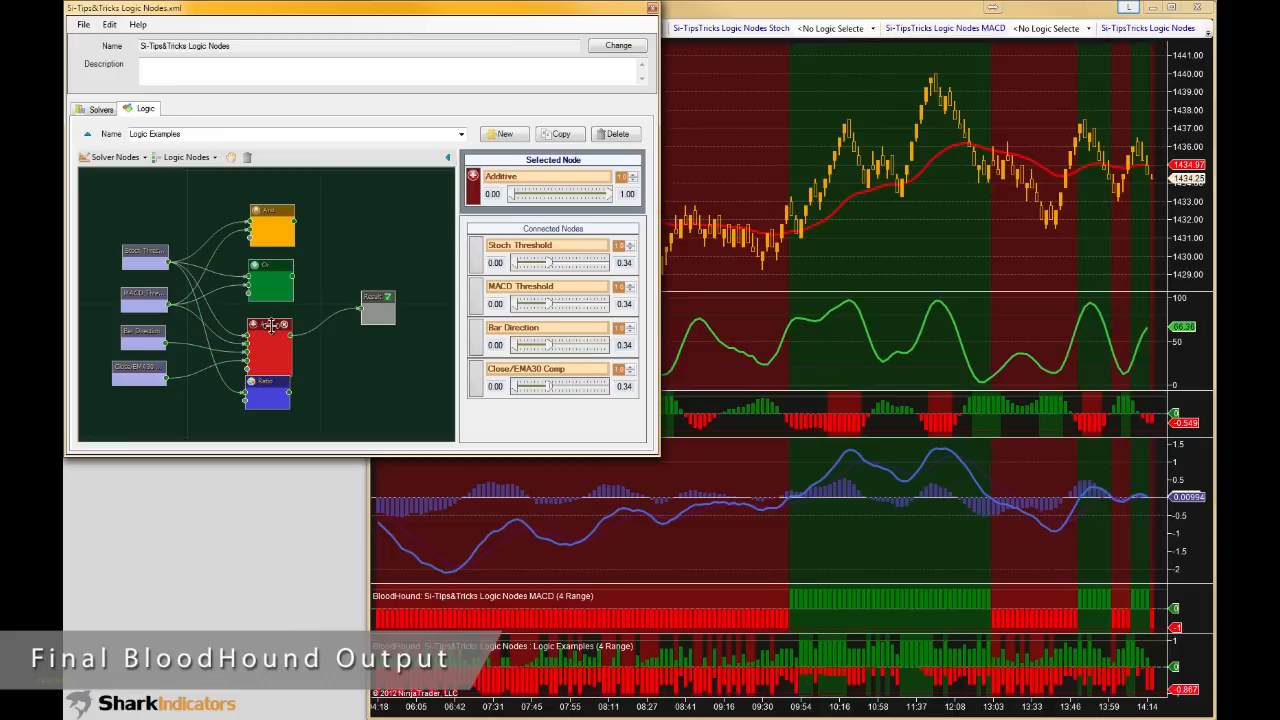
- Move the Ratio node clear of the Additive node and connect the MACD Threshold and Bar Direction outputs to it
left_click_drag(265, 381, 264, 390)
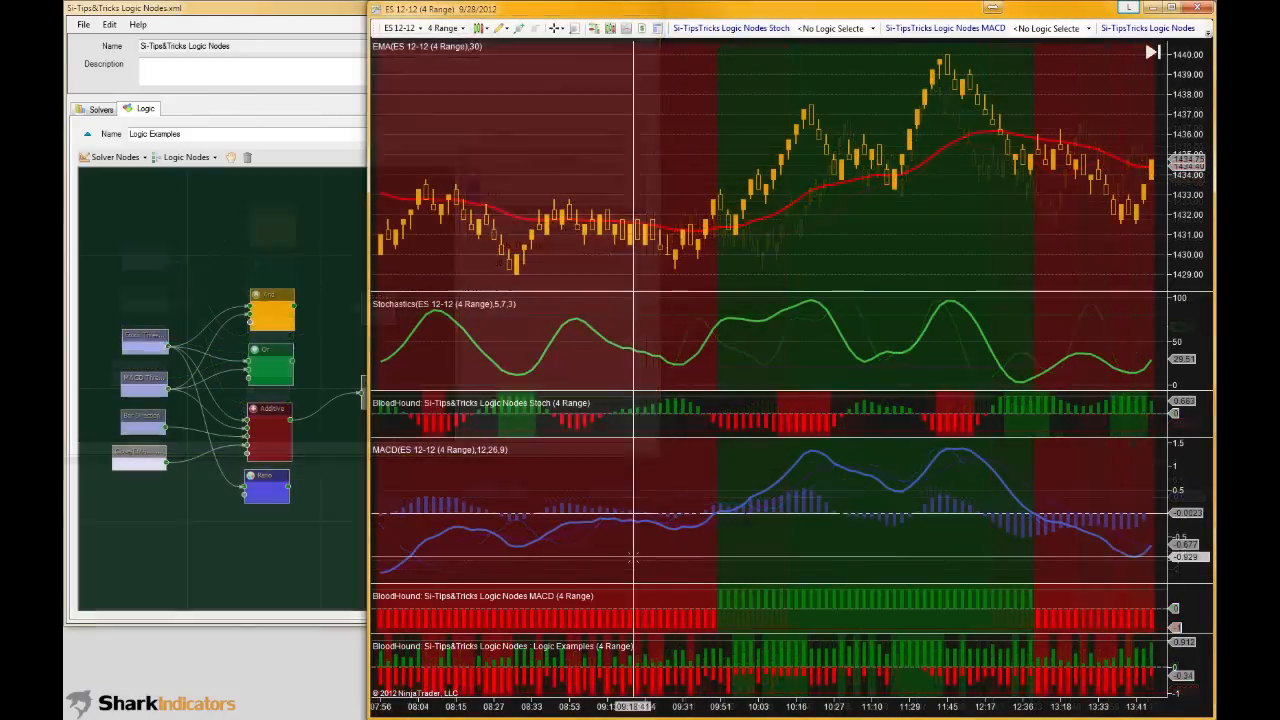
scroll(668, 590, "up", 3)
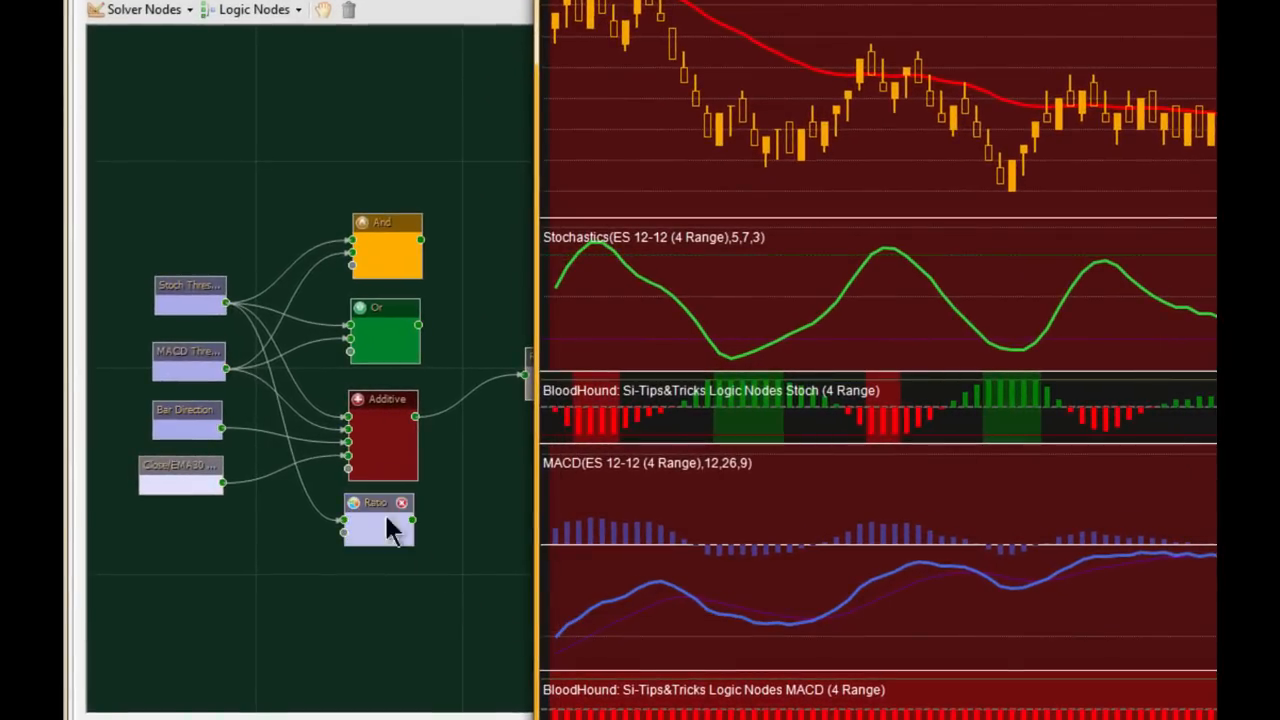
left_click(374, 505)
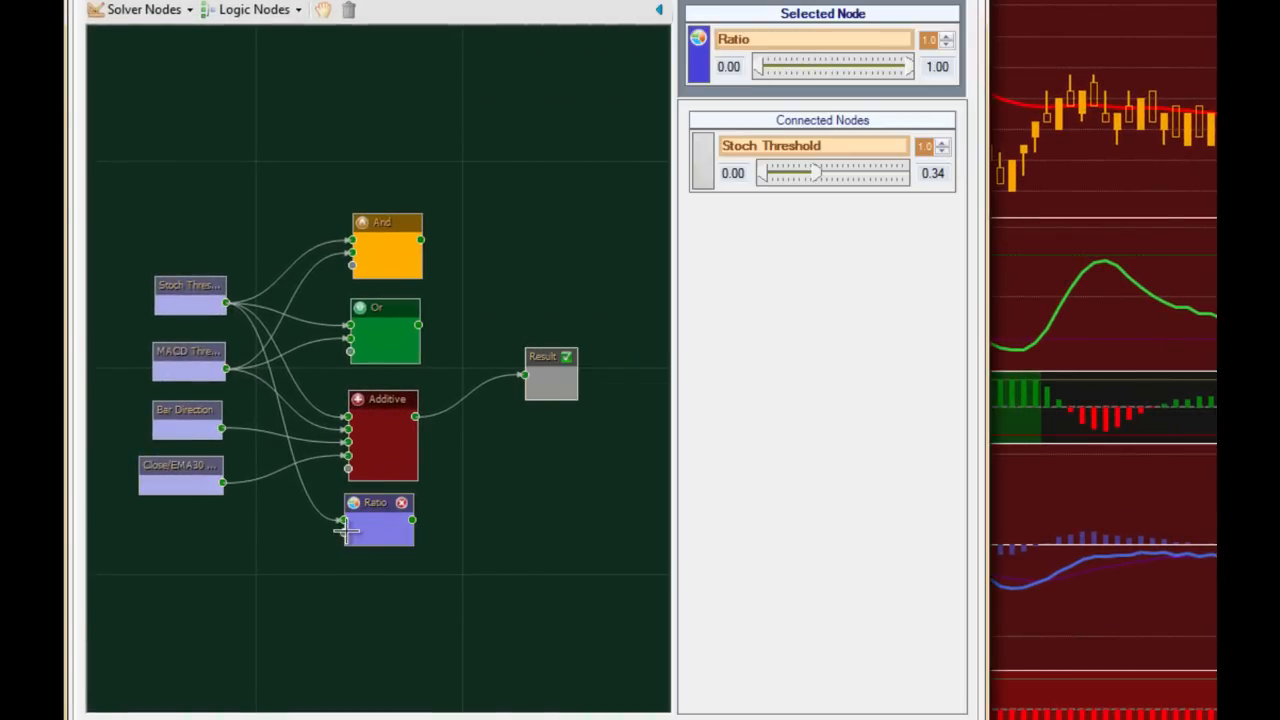
left_click_drag(226, 370, 342, 530)
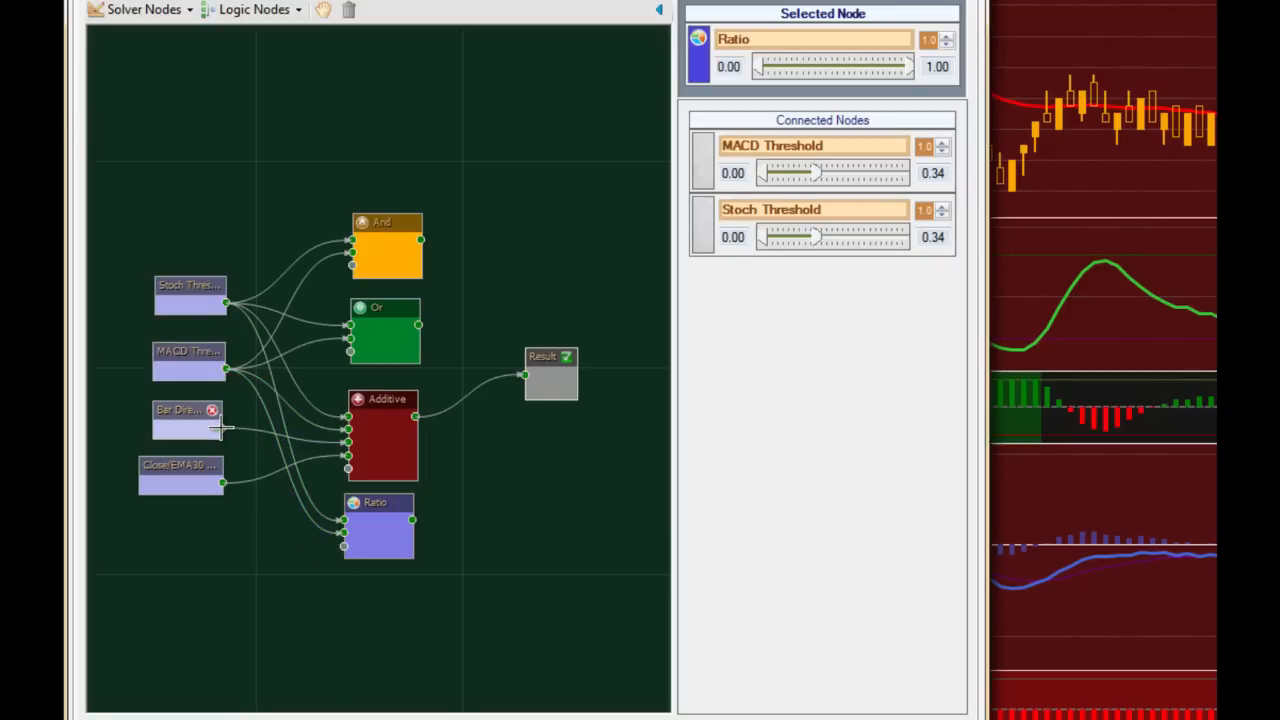
left_click_drag(220, 428, 380, 557)
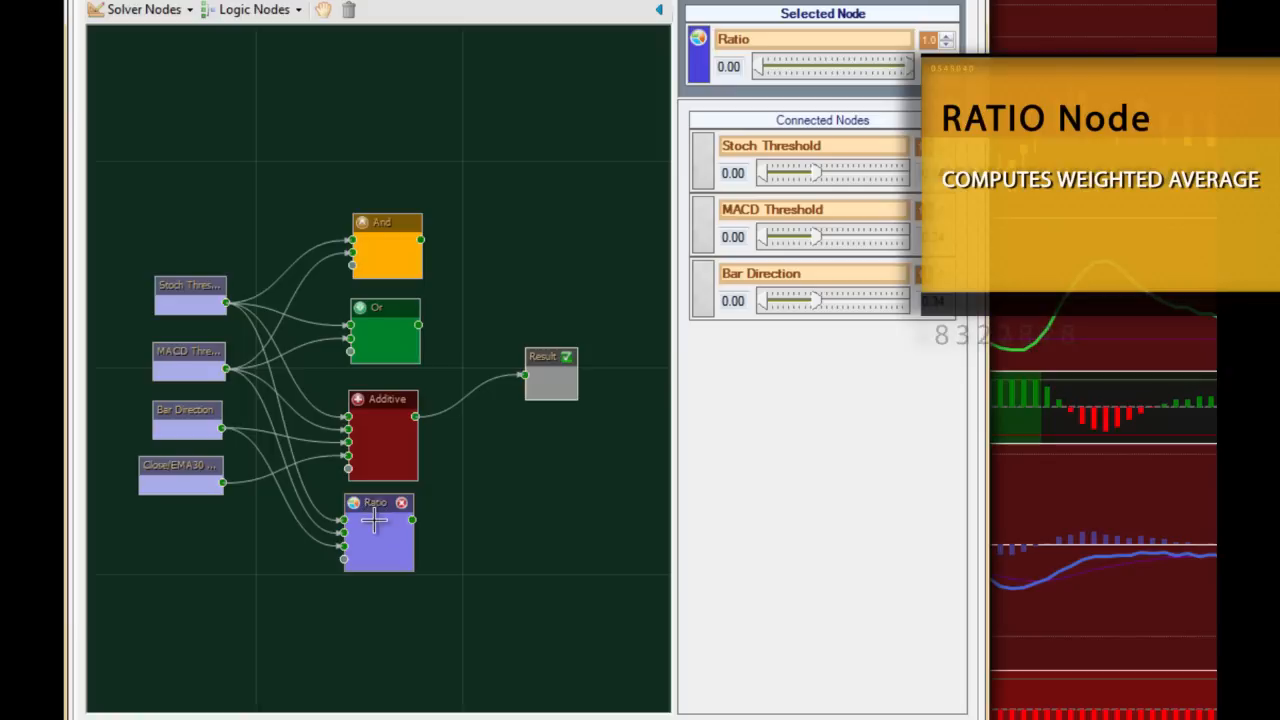
- Connect the Ratio node to Result in place of the Additive node and set its Stoch Threshold, MACD Threshold and Bar Direction maximums to 1.00
left_click_drag(412, 520, 524, 376)
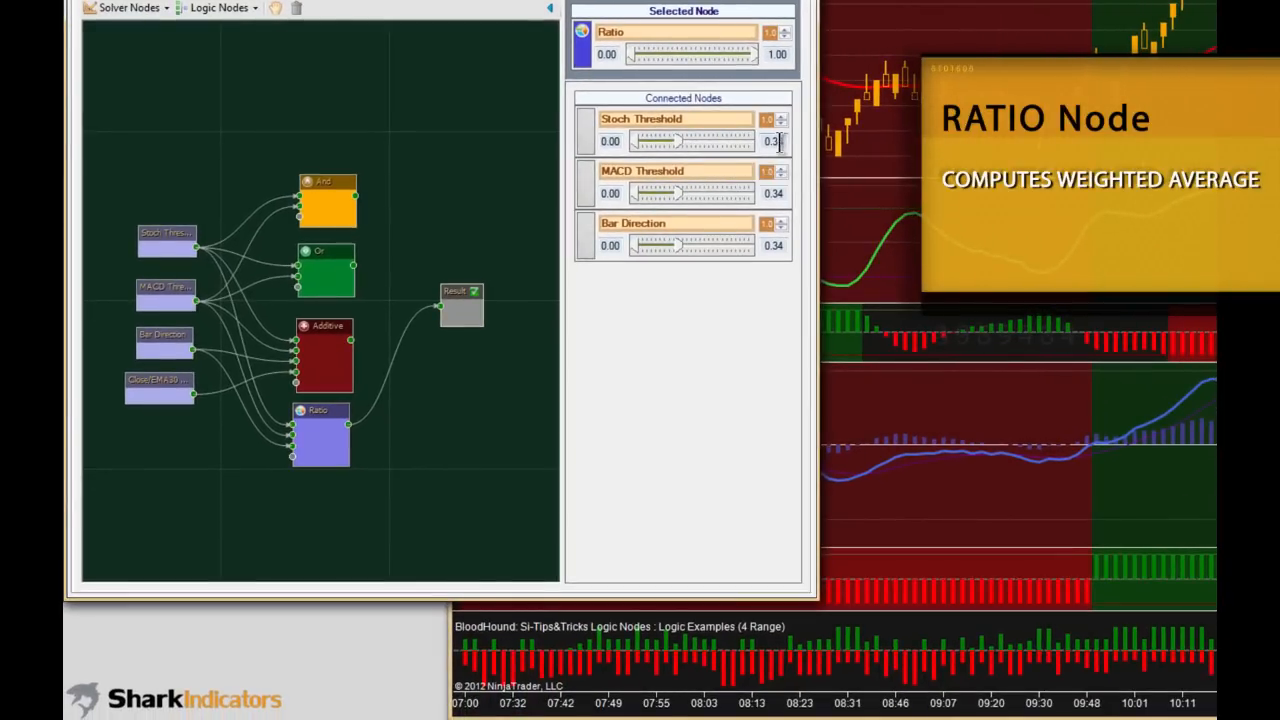
left_click_drag(682, 141, 772, 142)
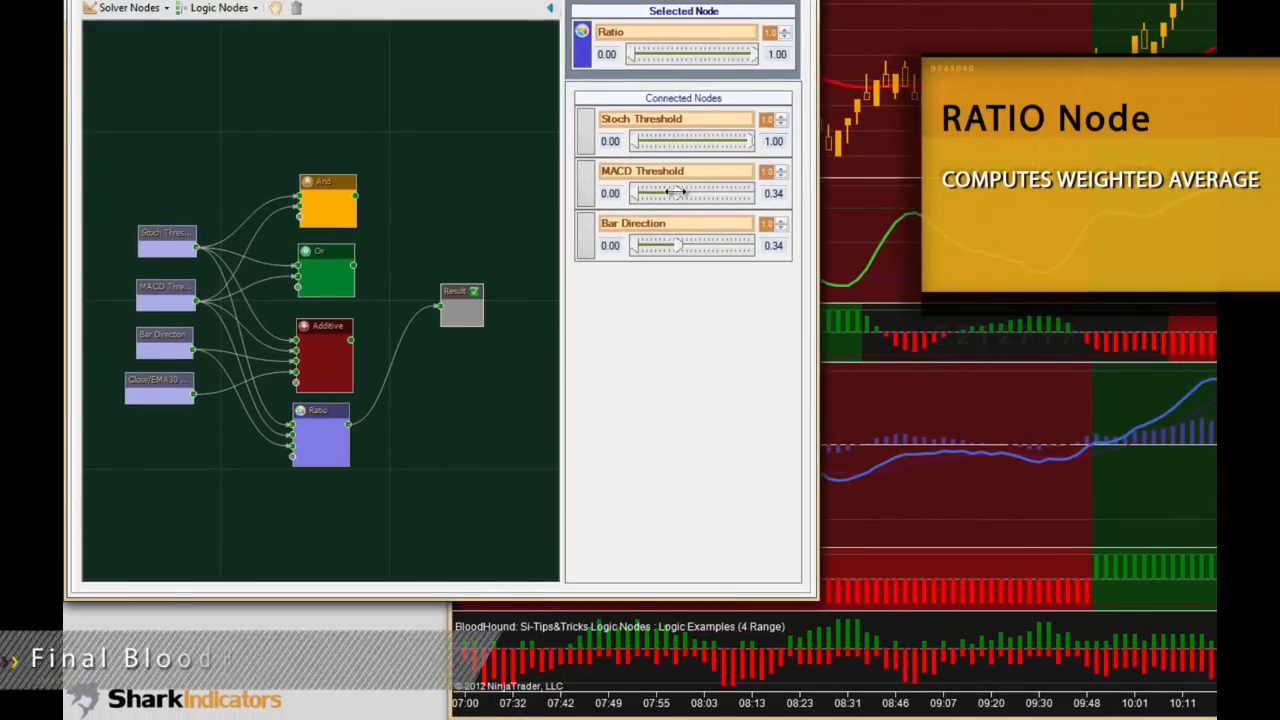
left_click_drag(676, 192, 760, 200)
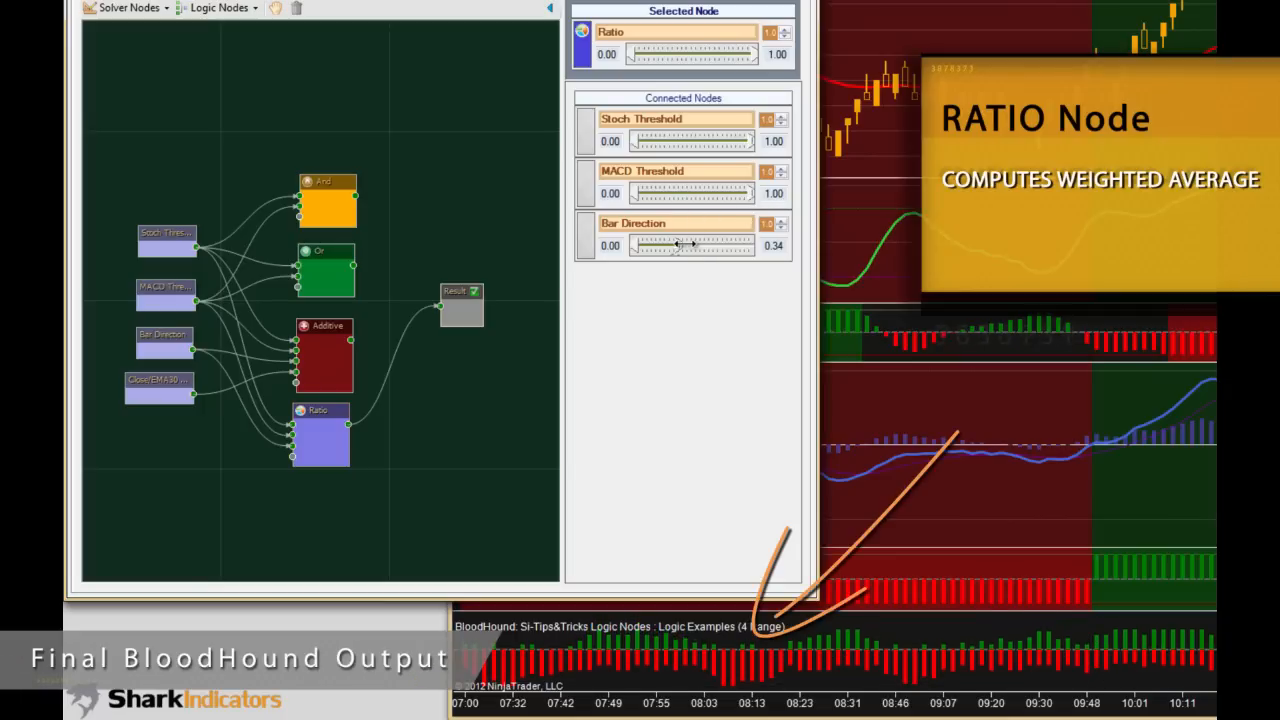
left_click_drag(683, 245, 770, 248)
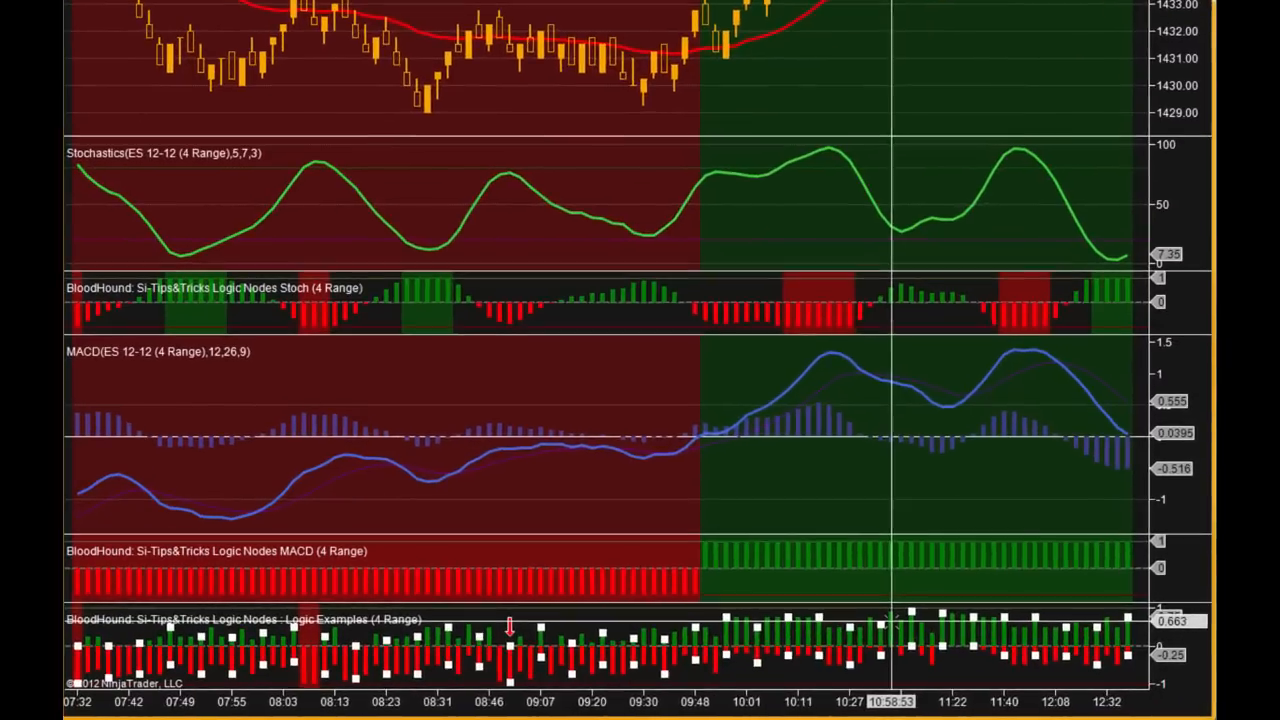
- Set the Long Threshold and Short Threshold of the Logic Examples BloodHound indicator on the chart to 0.95
double_click(892, 620)
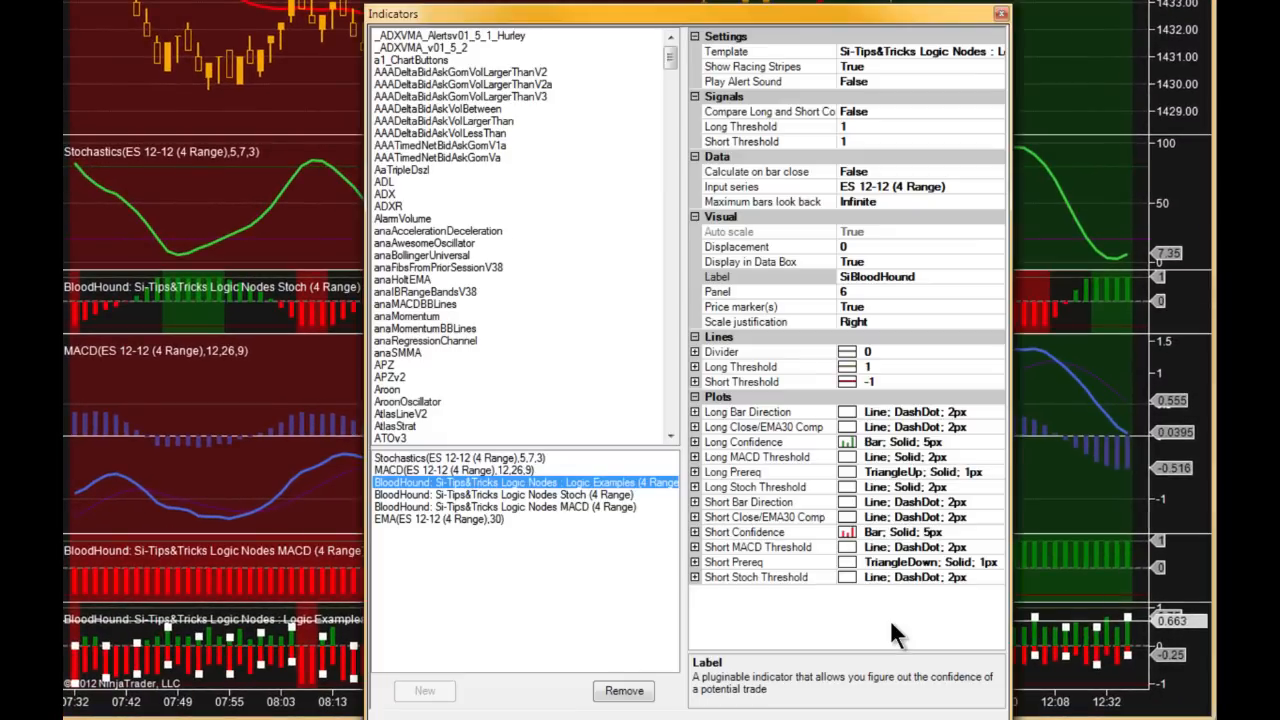
left_click(857, 127)
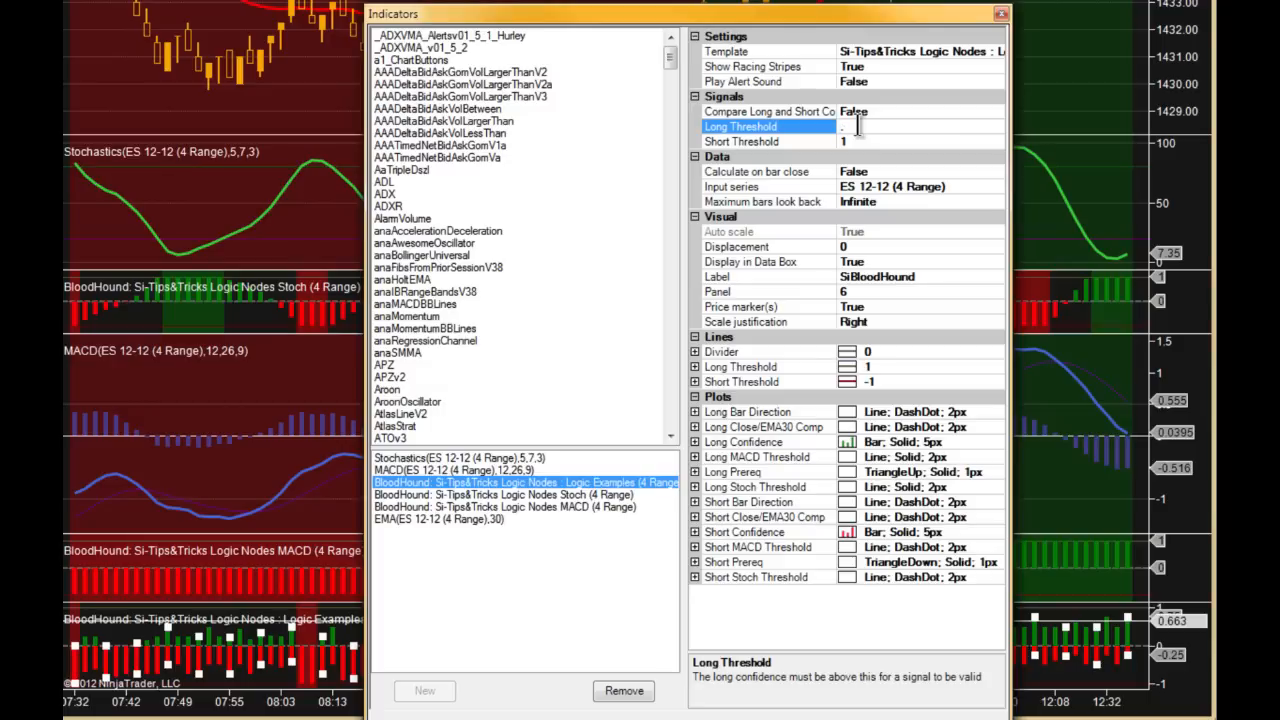
type(".95")
left_click(855, 141)
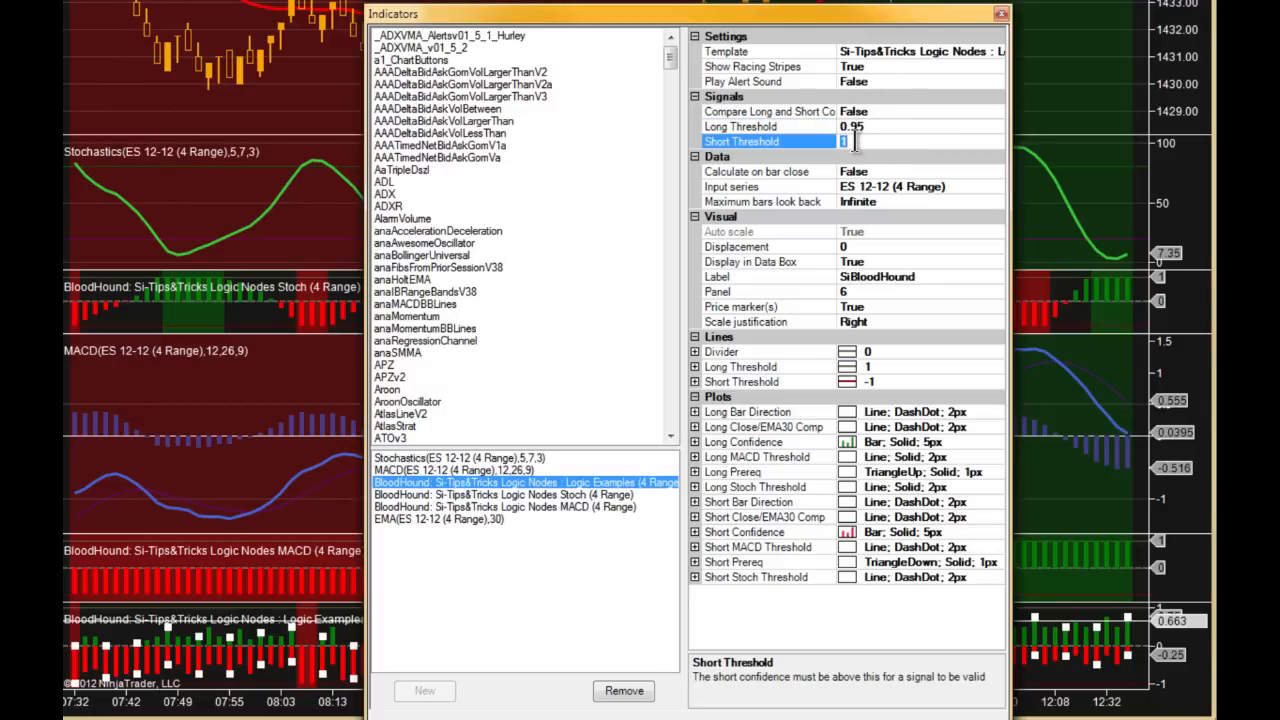
mouse_move(777, 12)
left_mouse_down()
mouse_move(792, 36)
mouse_move(789, 8)
left_mouse_up()
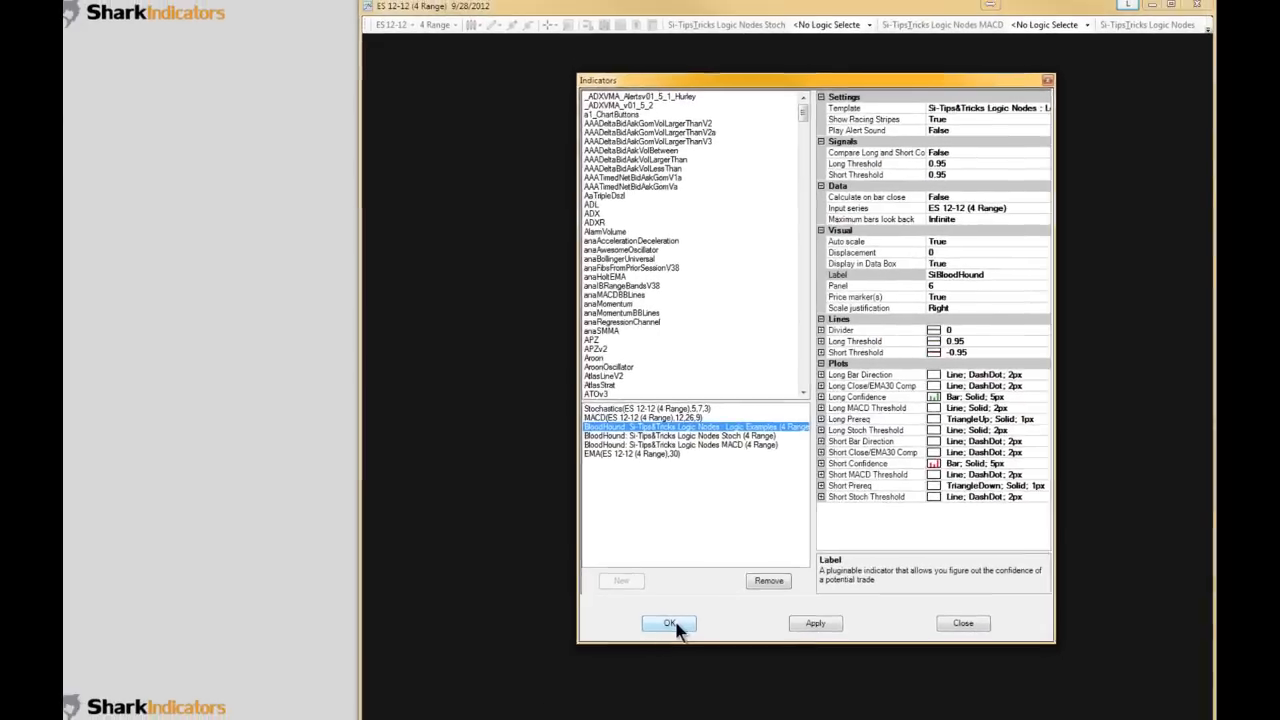
- Select the Ratio node and examine the output ranges and weights of its four connected solver inputs
left_click(521, 698)
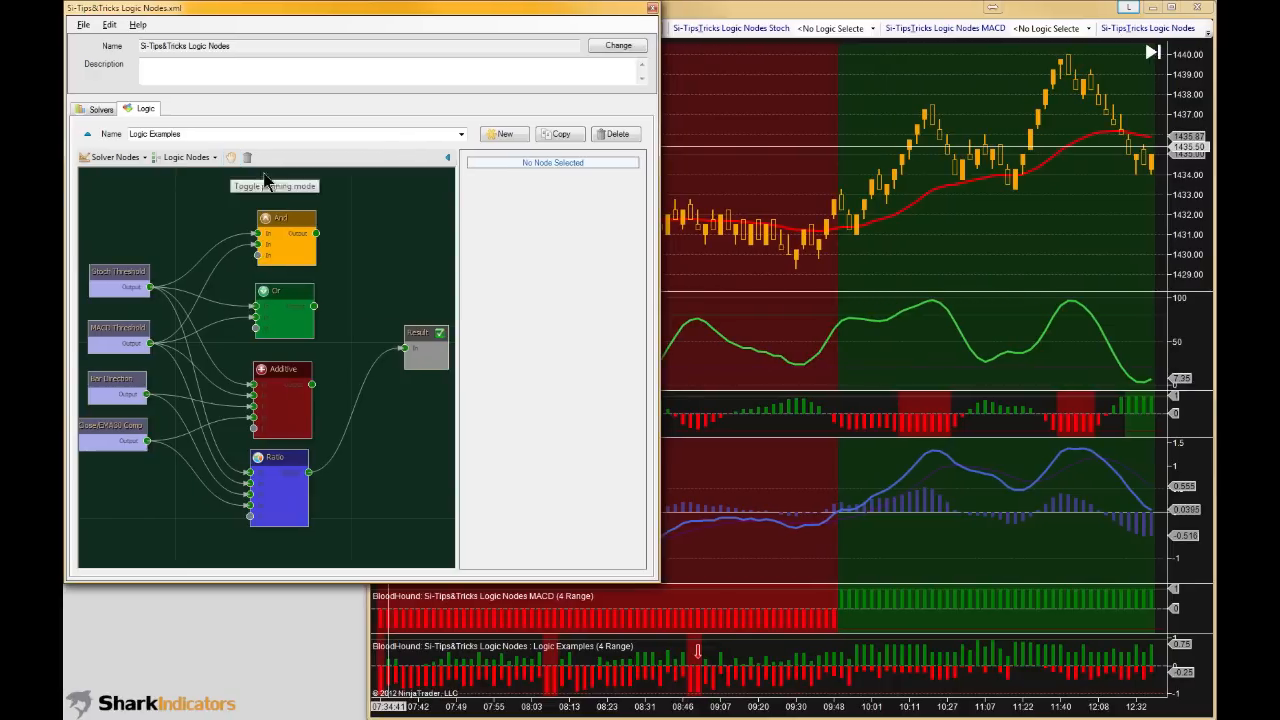
left_click(290, 450)
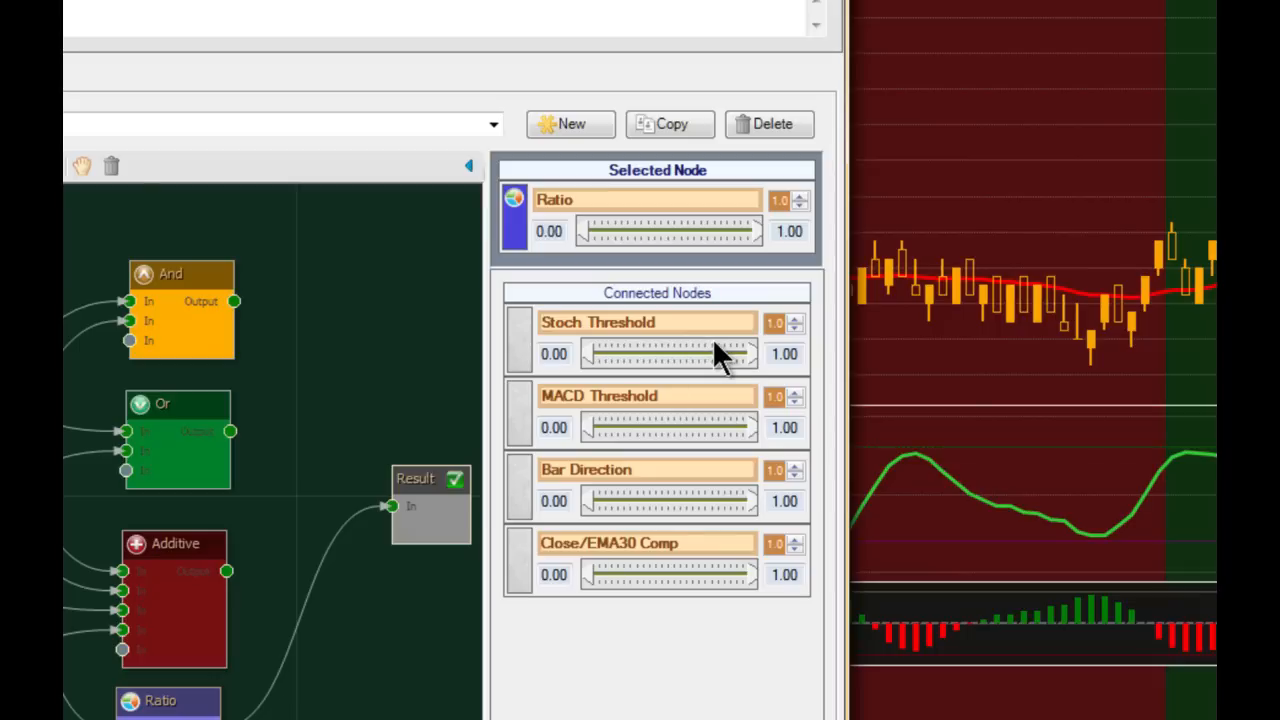
left_click(682, 398)
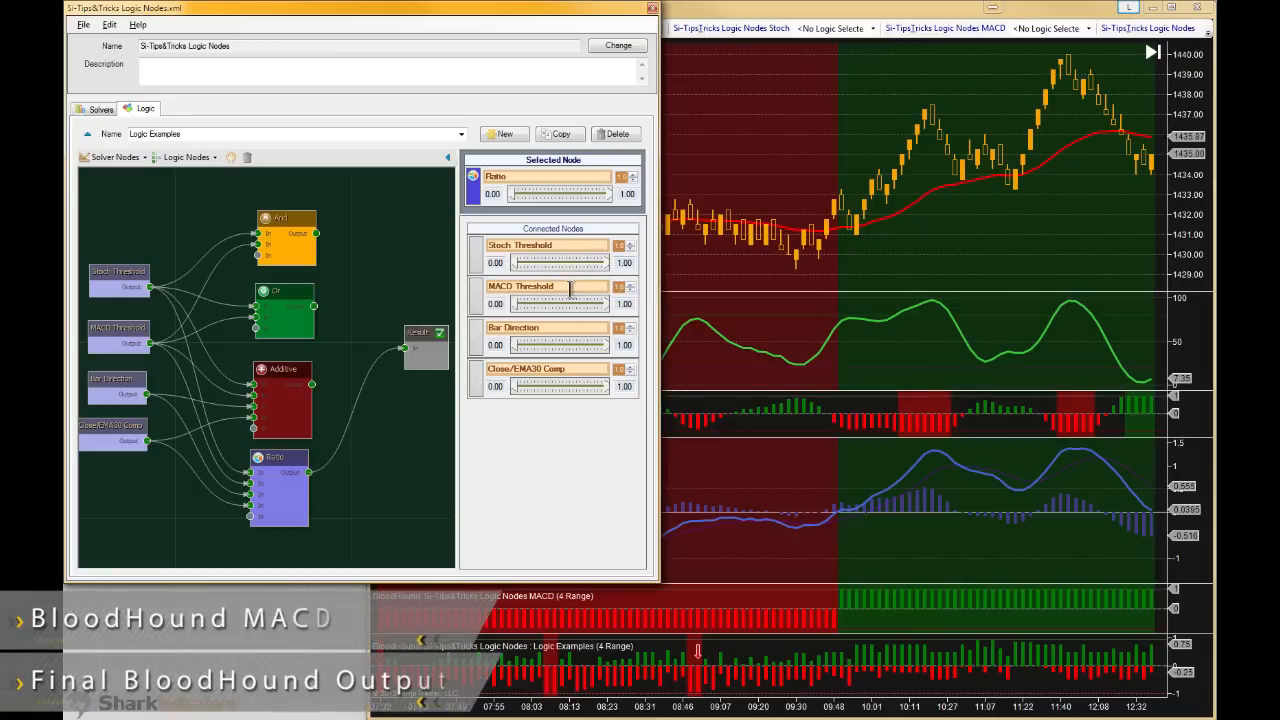
left_click(568, 288)
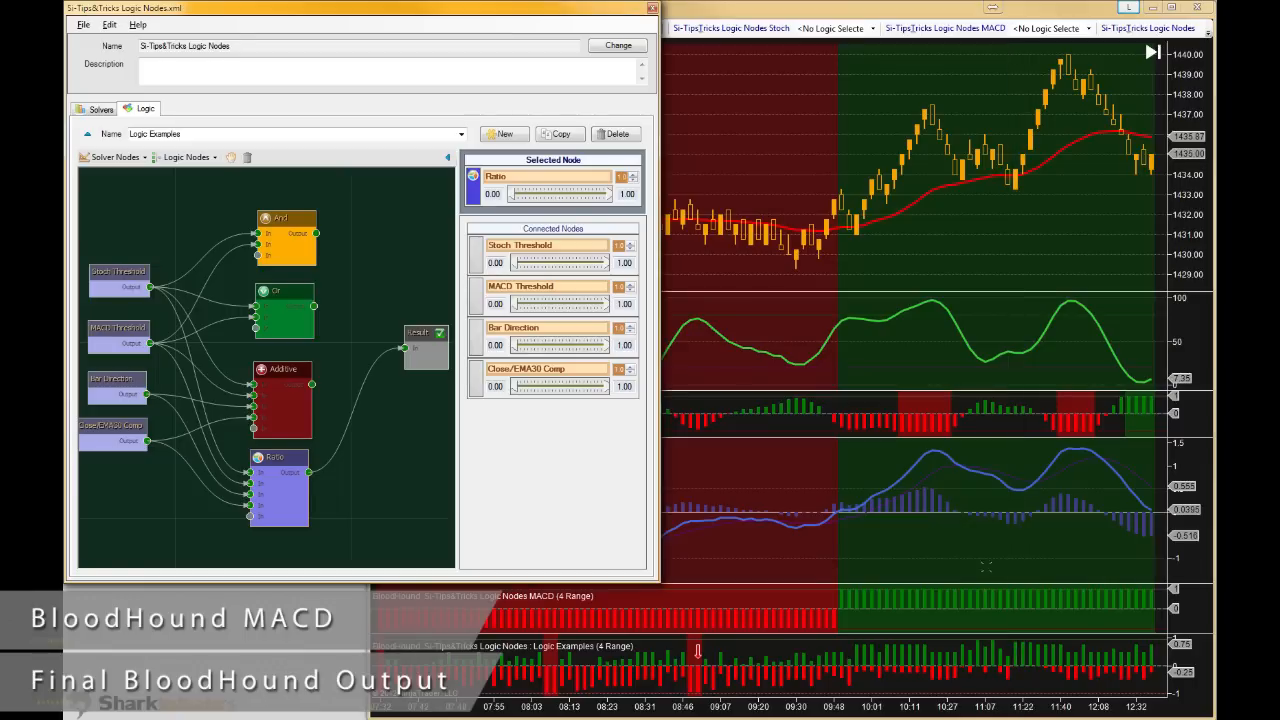
- Place two green up-arrow markers low in the chart's MACD panel, above the BloodHound MACD signals, and return to the Ratio node
left_click(975, 569)
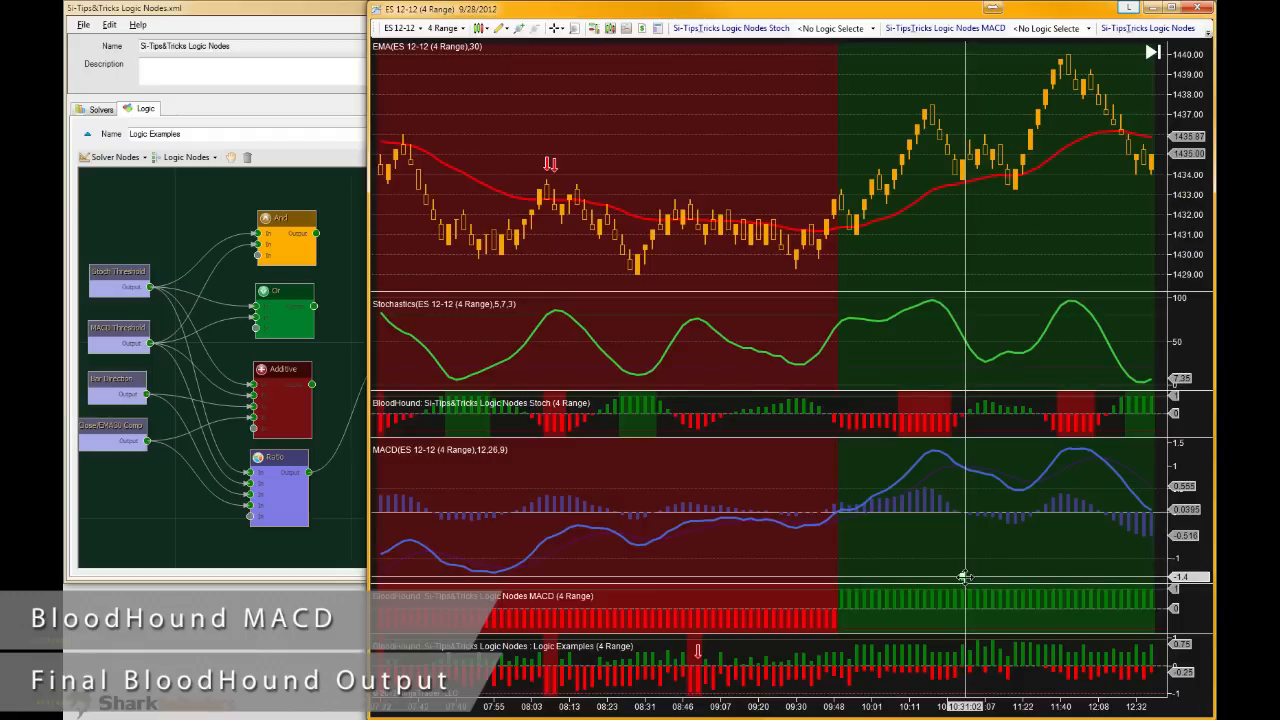
left_click(977, 567)
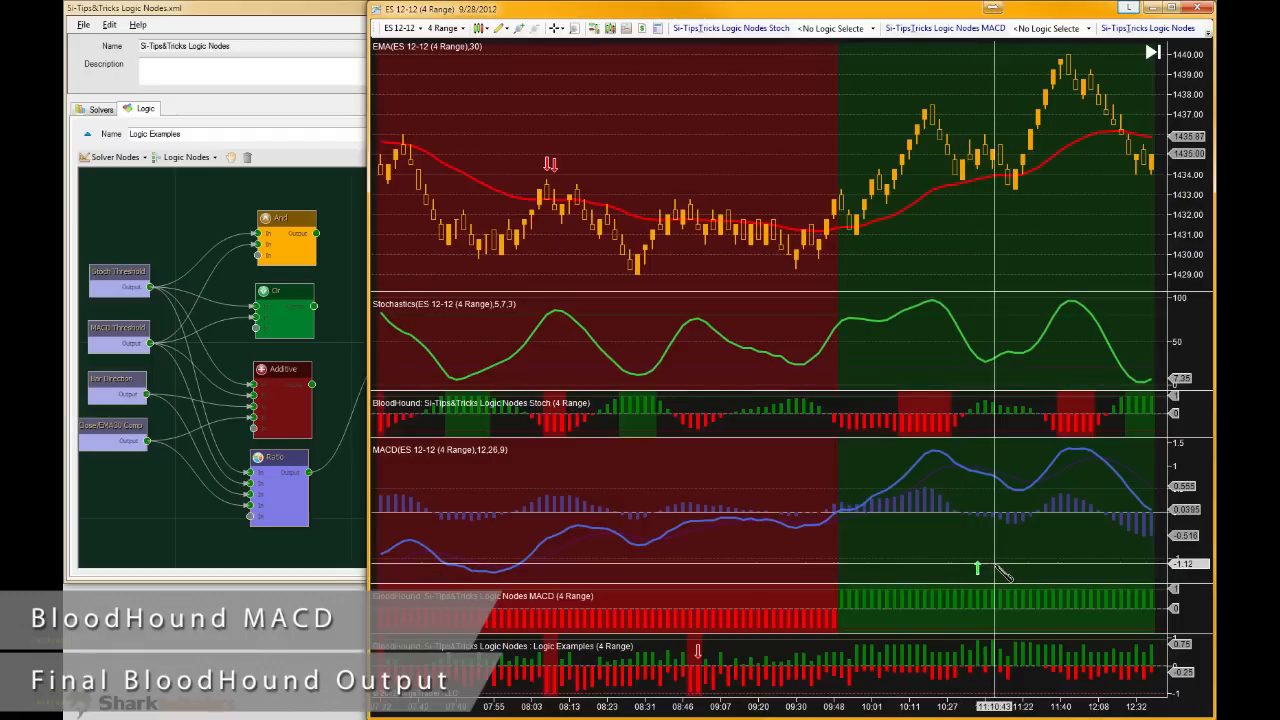
left_click(992, 568)
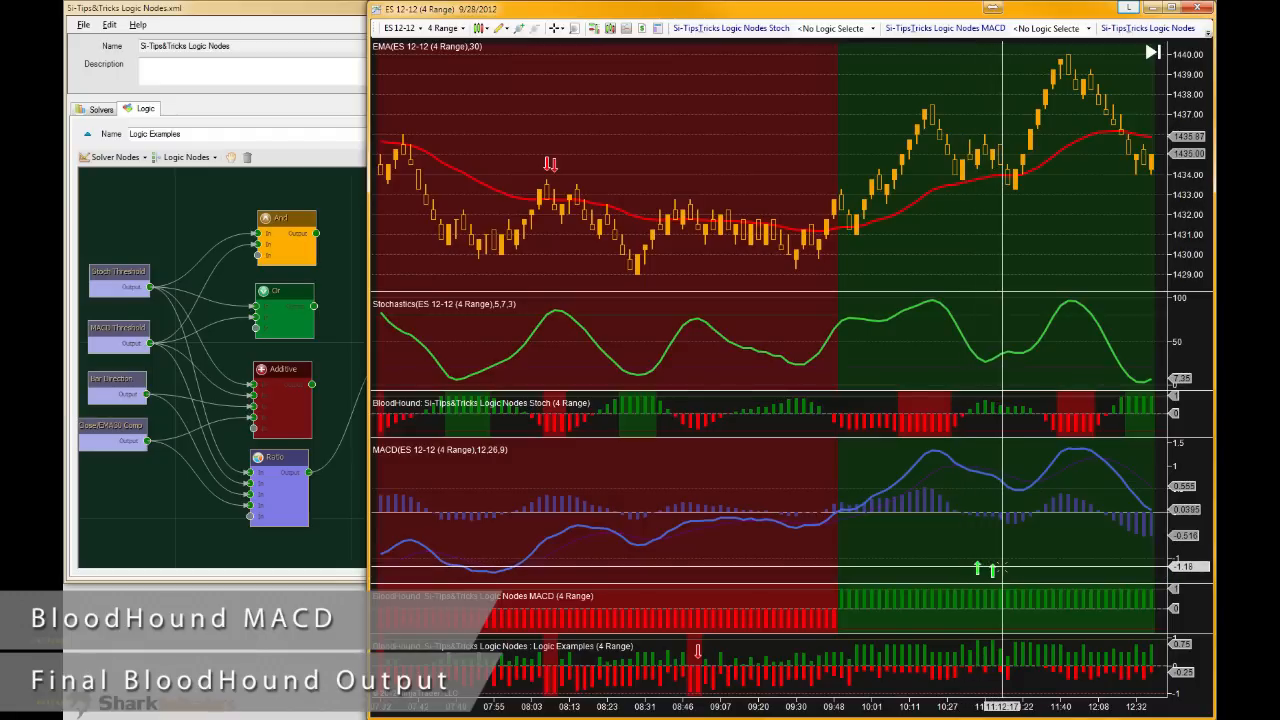
left_click(273, 459)
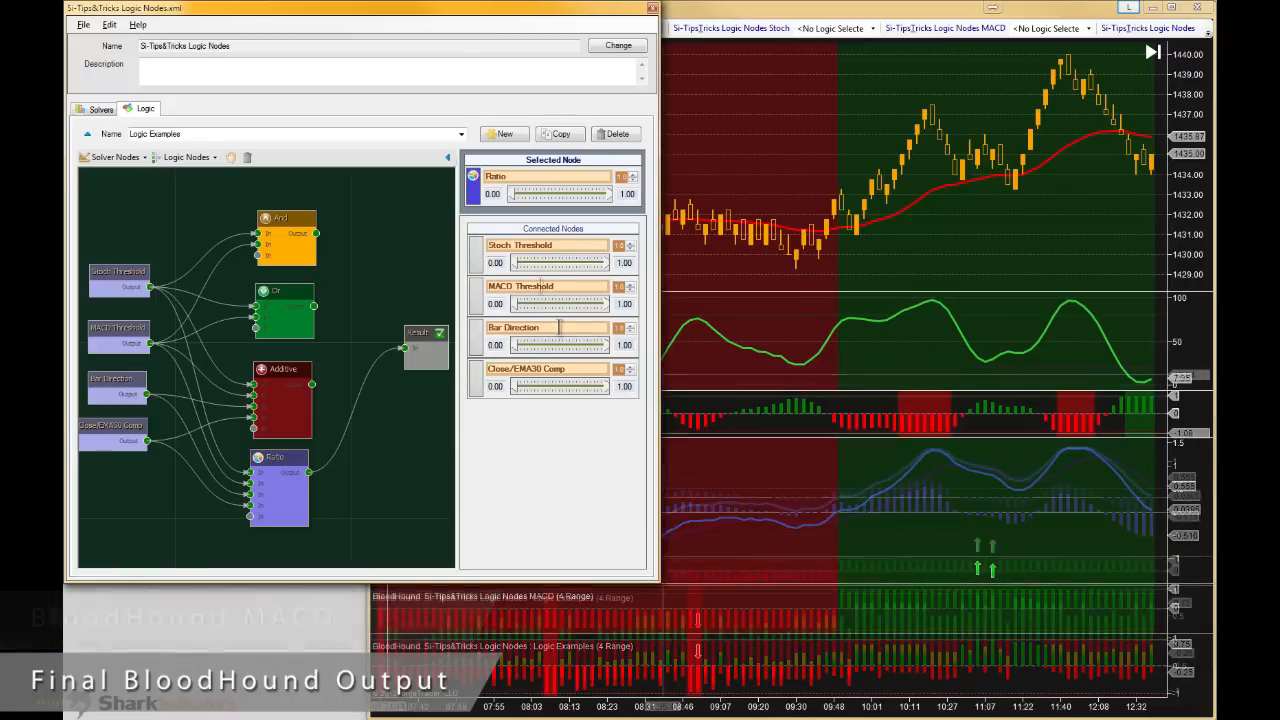